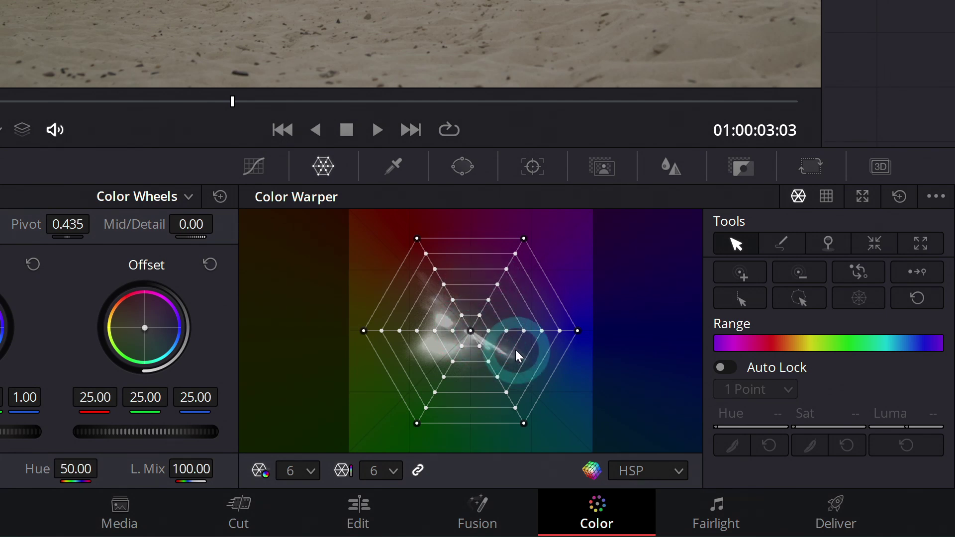
Collapse the blue and cyan spokes to the centre of the web, expanding the Color Warper into its own window
left_click_drag(578, 331, 475, 330)
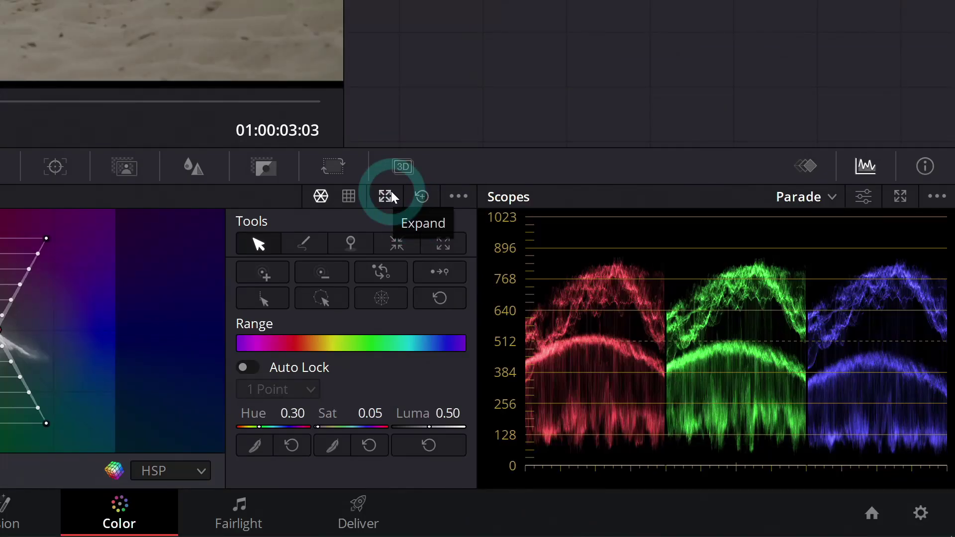
left_click(386, 196)
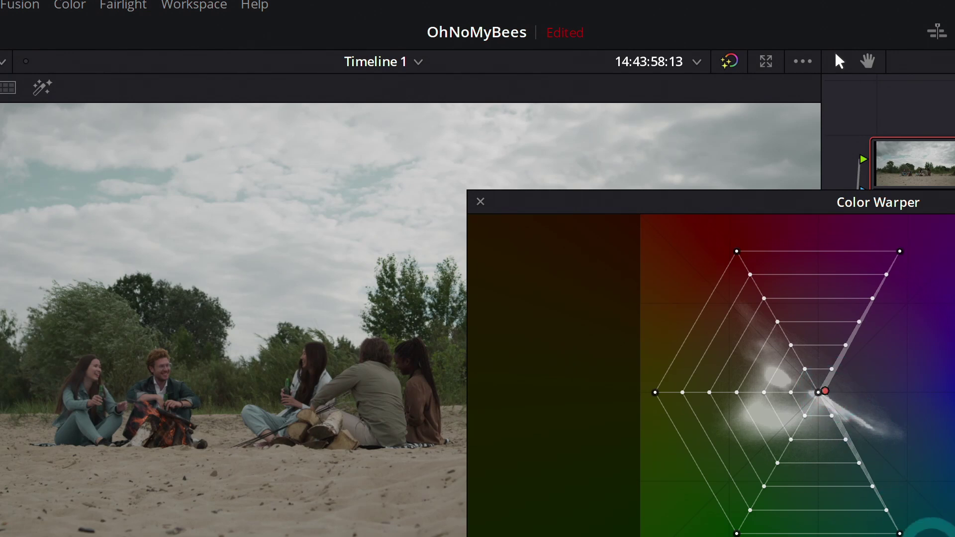
mouse_move(825, 391)
left_mouse_down()
mouse_move(853, 456)
mouse_move(825, 396)
left_mouse_up()
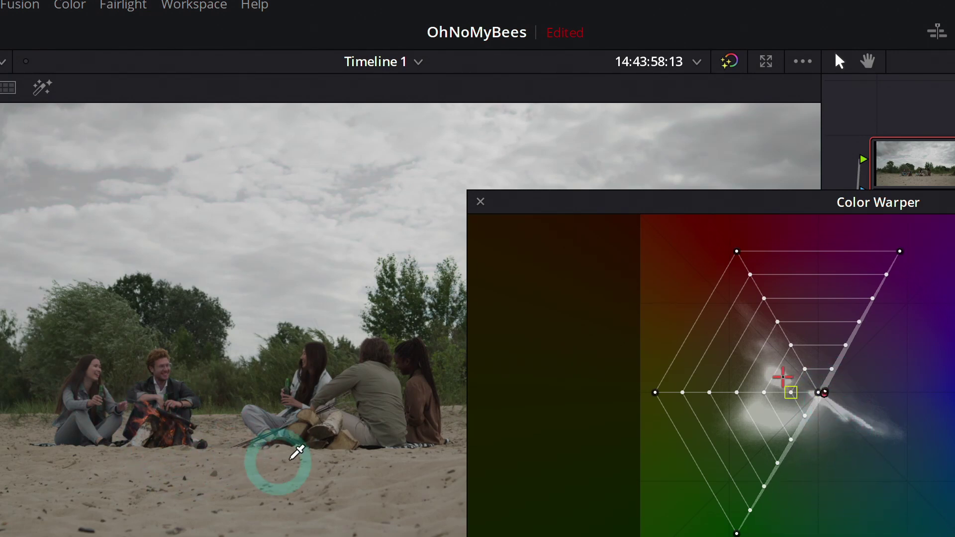
Try warping colours sampled from the clip, undo the warps to restore the regular web, and enlarge the people by the fire
scroll(150, 426, "up", 1)
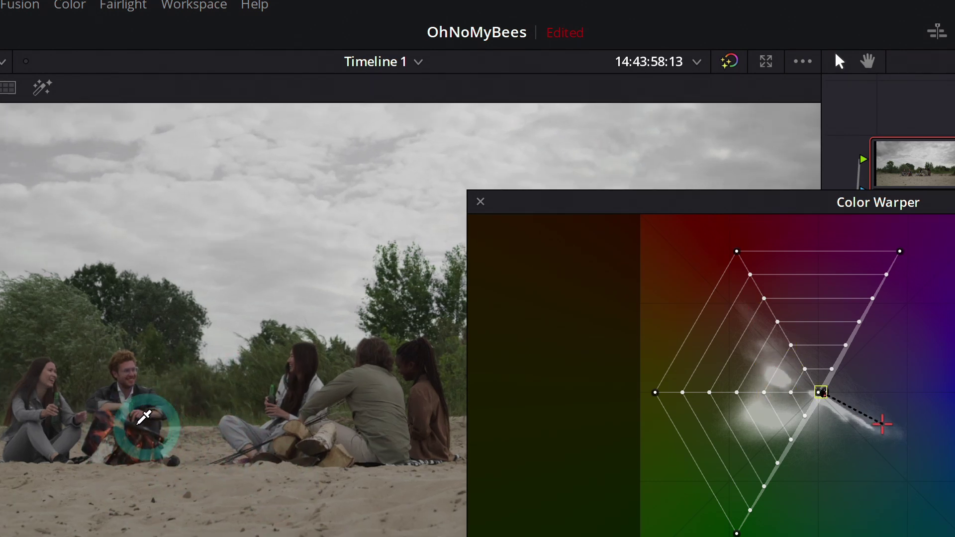
scroll(150, 426, "up", 2)
left_click_drag(74, 432, 234, 359)
left_click_drag(165, 411, 211, 413)
key("ctrl+z")
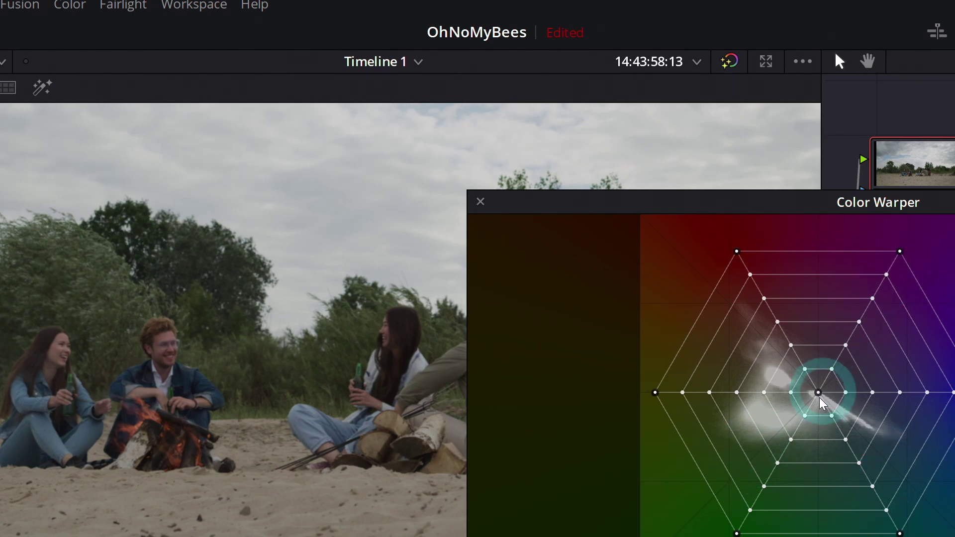
scroll(394, 426, "up", 4)
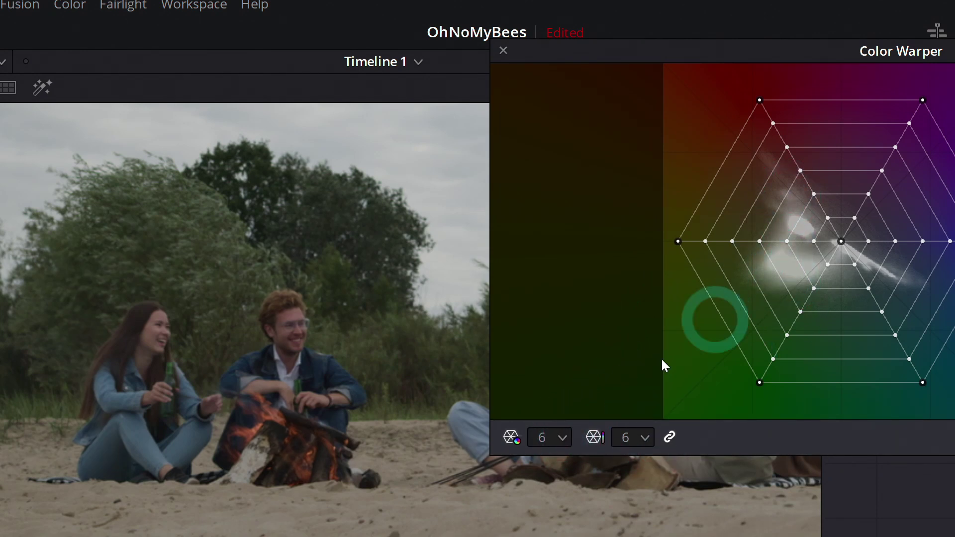
Set the linked web resolution to 12 and move the Color Warper window clear of the seated couple
left_click(564, 440)
left_click(550, 485)
left_click(553, 506)
left_click_drag(775, 54, 699, 187)
Try shifting the blue of the woman's jeans slightly from the viewer and in the web, and undo the last shift
left_click_drag(166, 427, 146, 439)
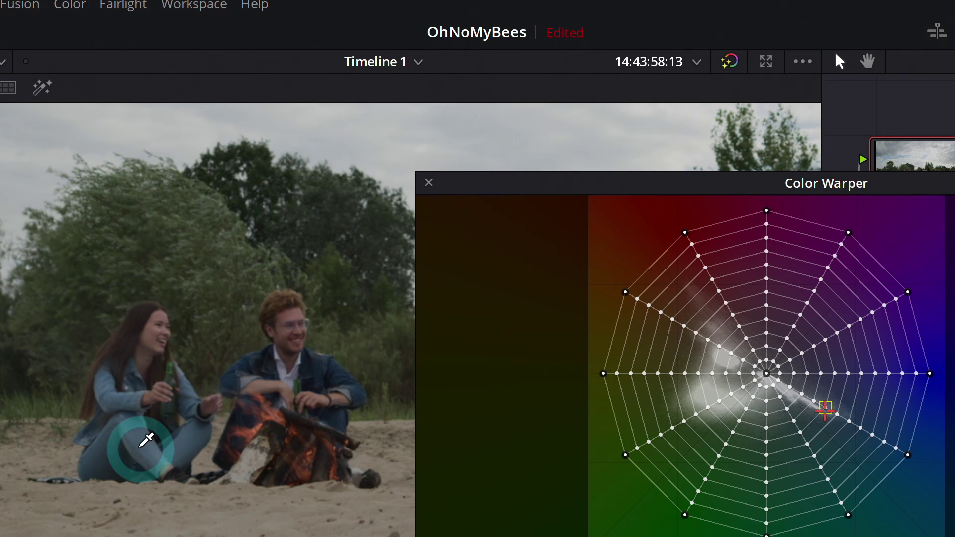
mouse_move(824, 408)
left_mouse_down()
mouse_move(801, 405)
mouse_move(821, 411)
mouse_move(841, 372)
mouse_move(814, 420)
mouse_move(848, 376)
mouse_move(826, 411)
left_mouse_up()
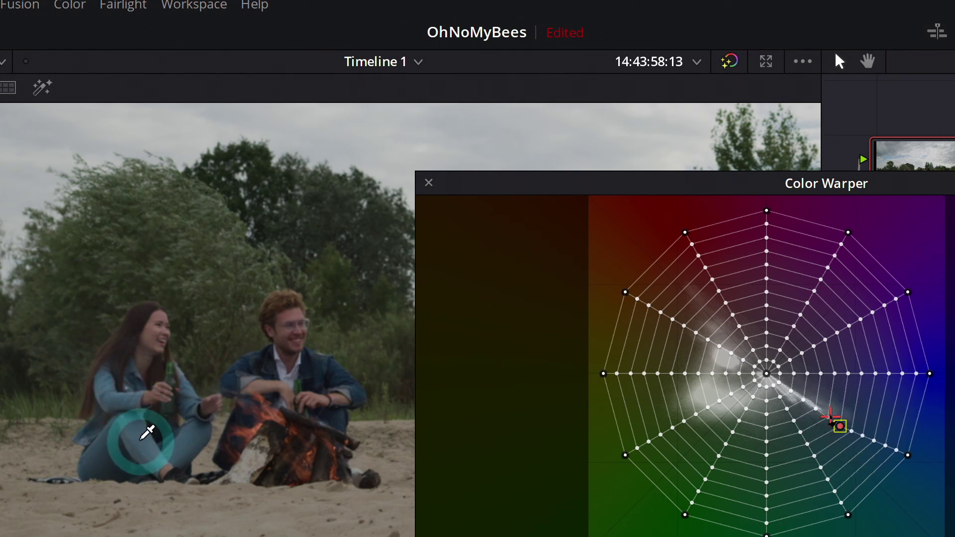
left_click_drag(159, 426, 168, 417)
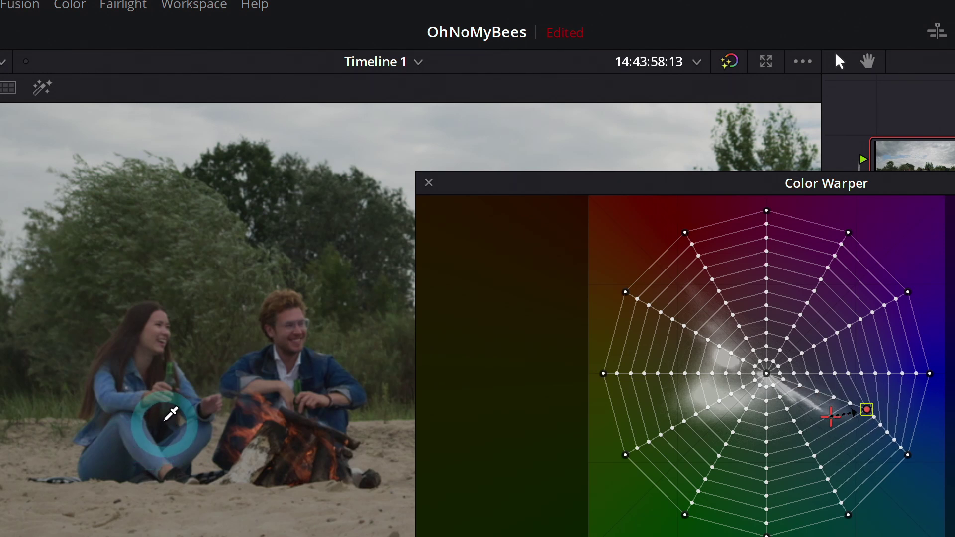
key("ctrl+z")
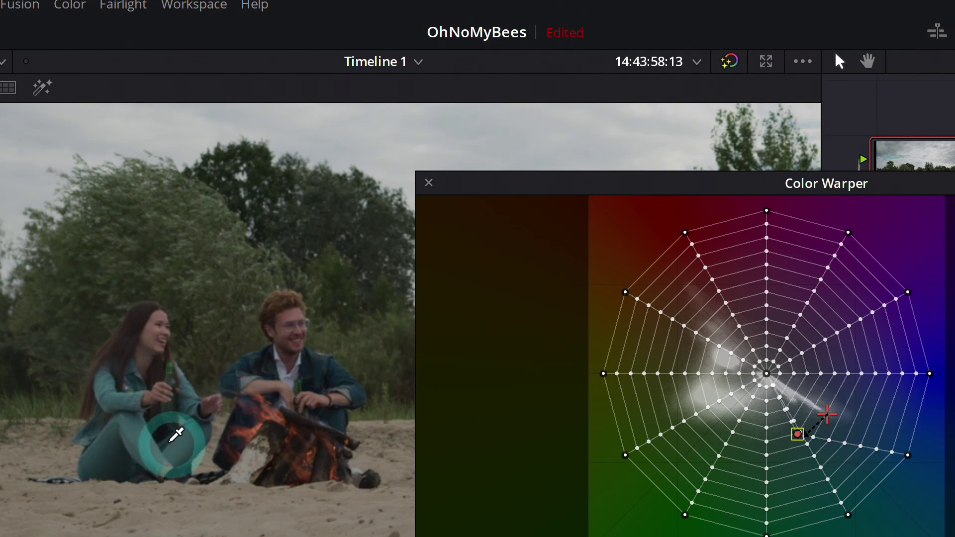
Warp the blue of the woman's jeans to magenta at hue 0.05 and saturation 0.85, and reposition the Color Warper window
left_click_drag(149, 437, 357, 419)
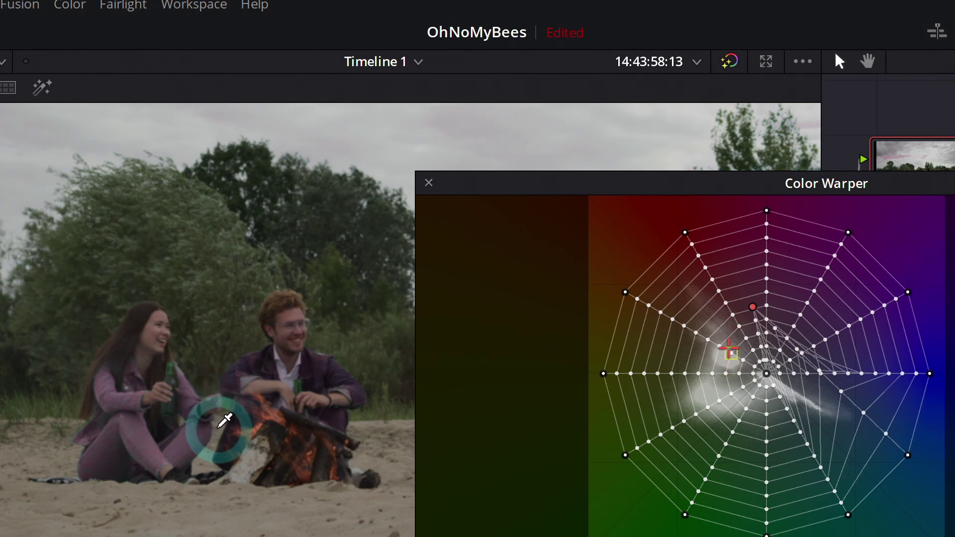
left_click_drag(196, 441, 198, 387)
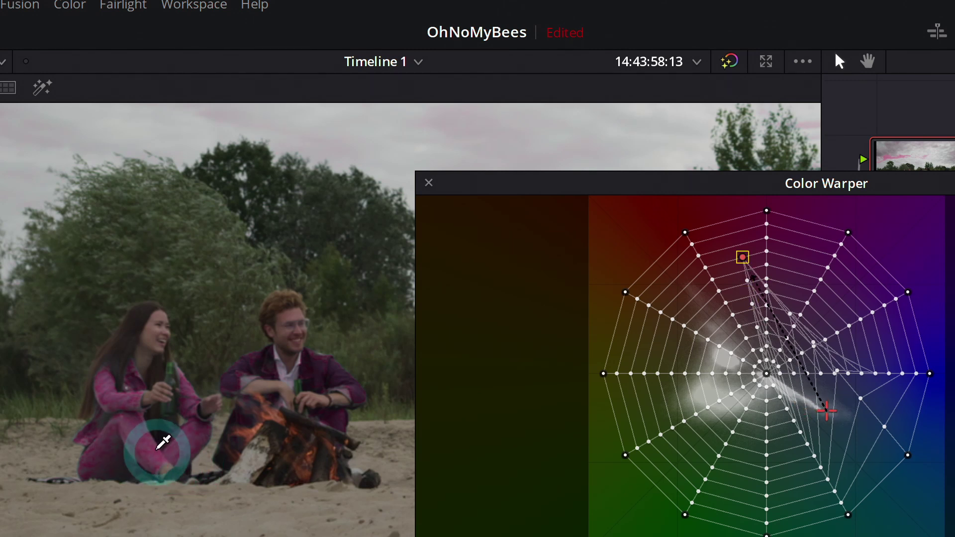
left_click_drag(934, 183, 522, 240)
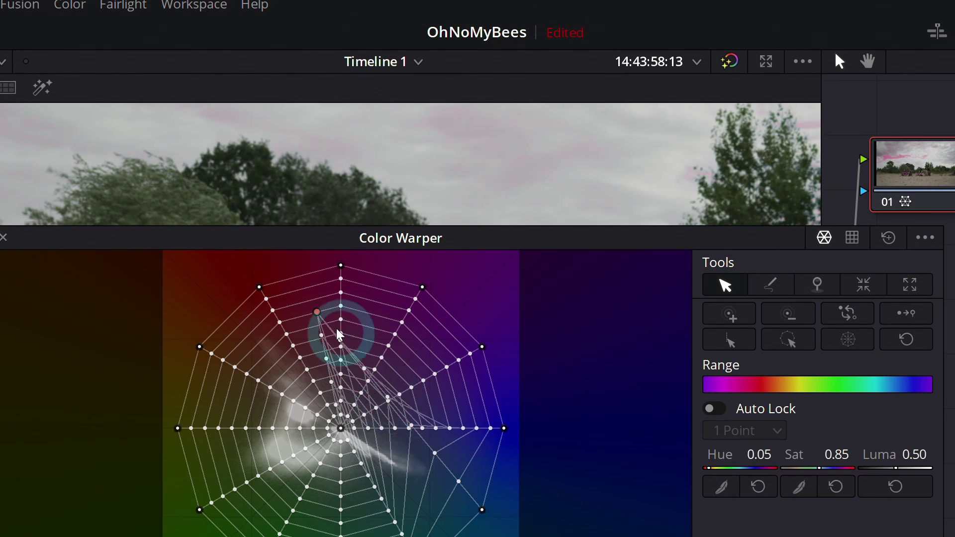
left_click_drag(452, 246, 835, 243)
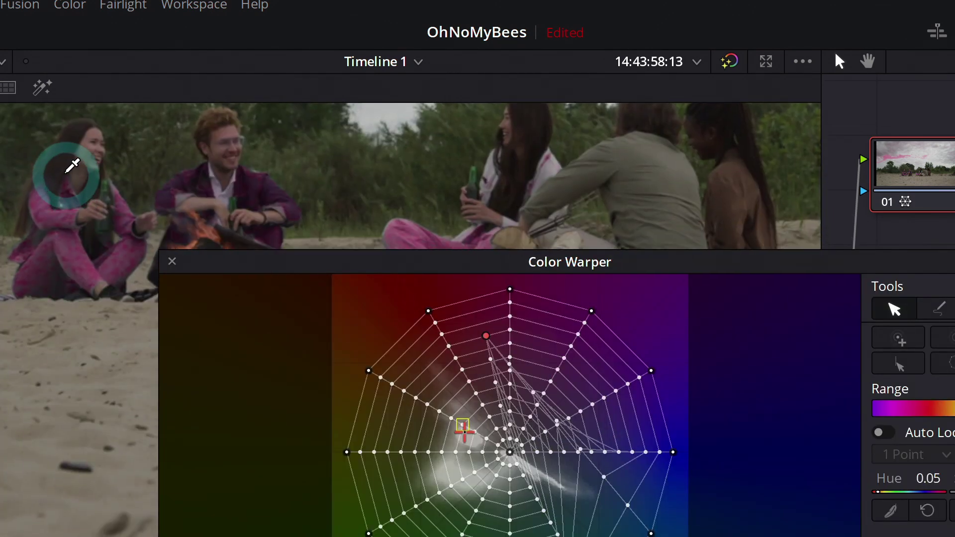
Adjust the selected magenta point to hue 0.18 and saturation 0.63
left_click(891, 512)
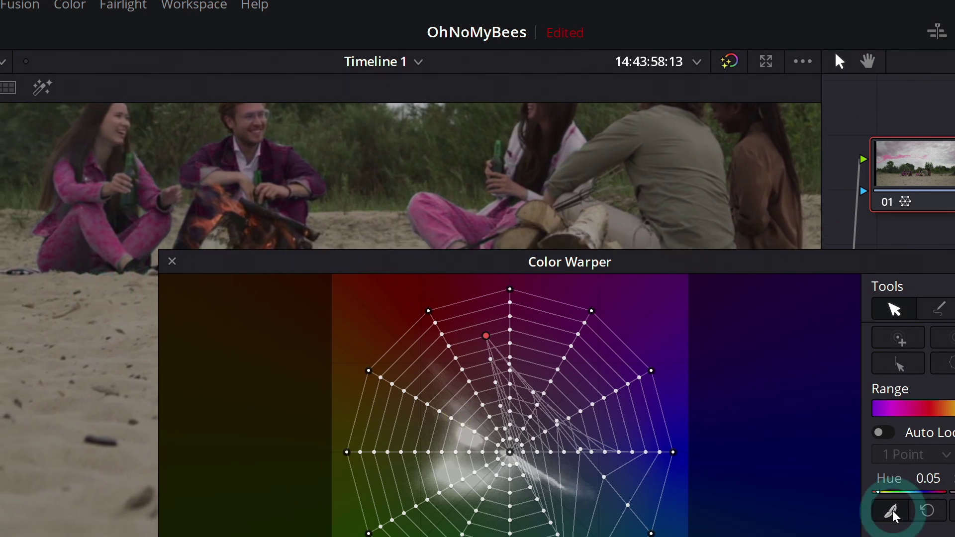
left_click(893, 511)
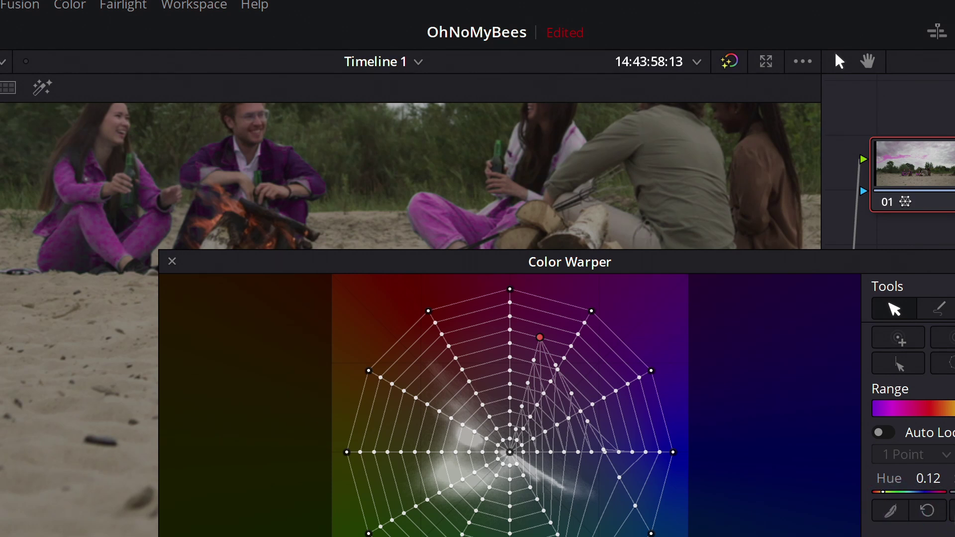
left_click(953, 510)
left_click(952, 511)
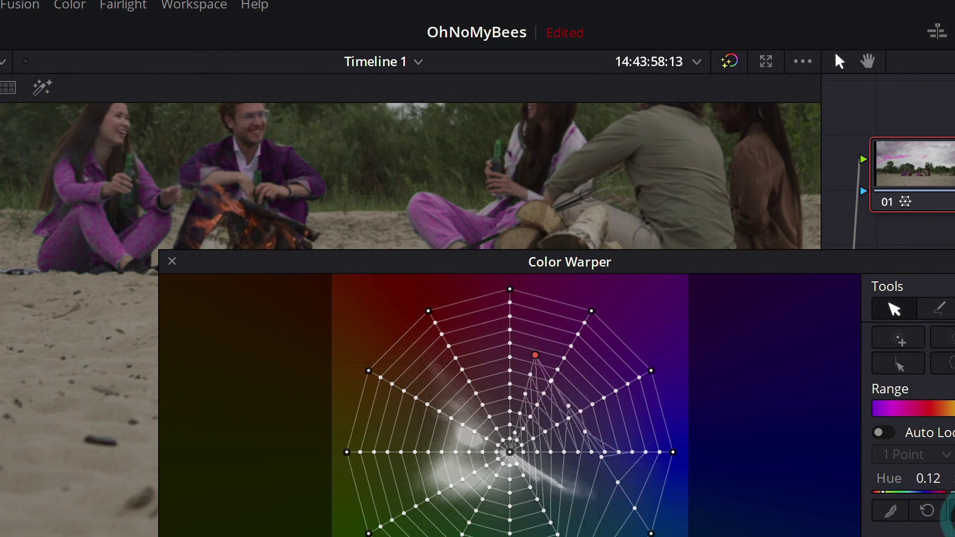
left_click(953, 511)
left_click(891, 512)
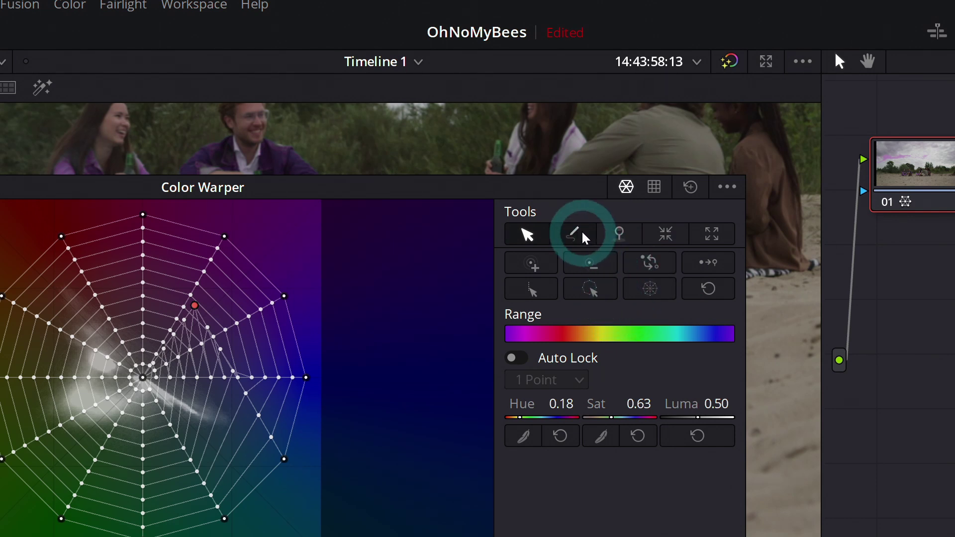
Return the warped point to the blues at hue 0.40 and saturation 0.60, and reset the web to six spokes
left_click_drag(194, 305, 222, 415)
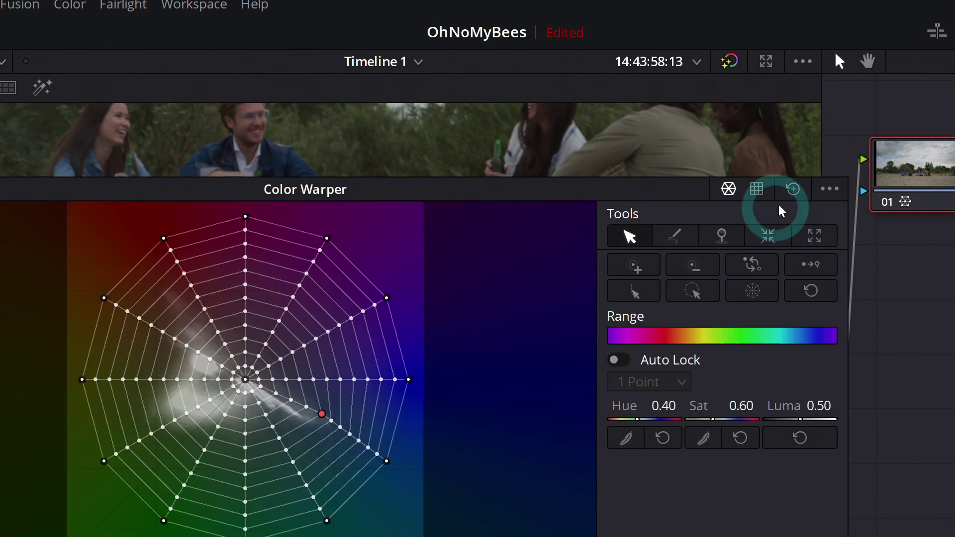
left_click(663, 271)
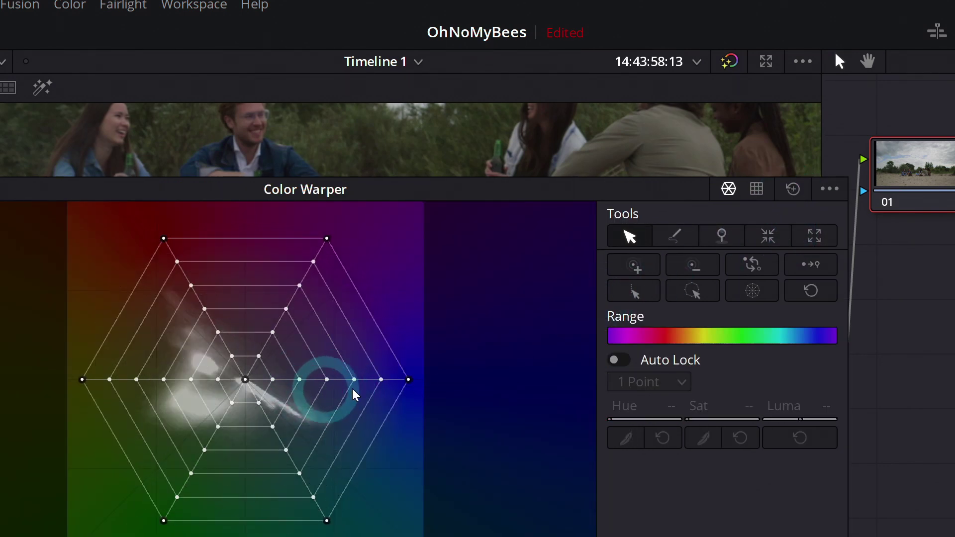
Move two points on the blue spoke, the outer to saturation 0.71 and the inner to 0.44, converting the outer one to a pin
left_click(326, 380)
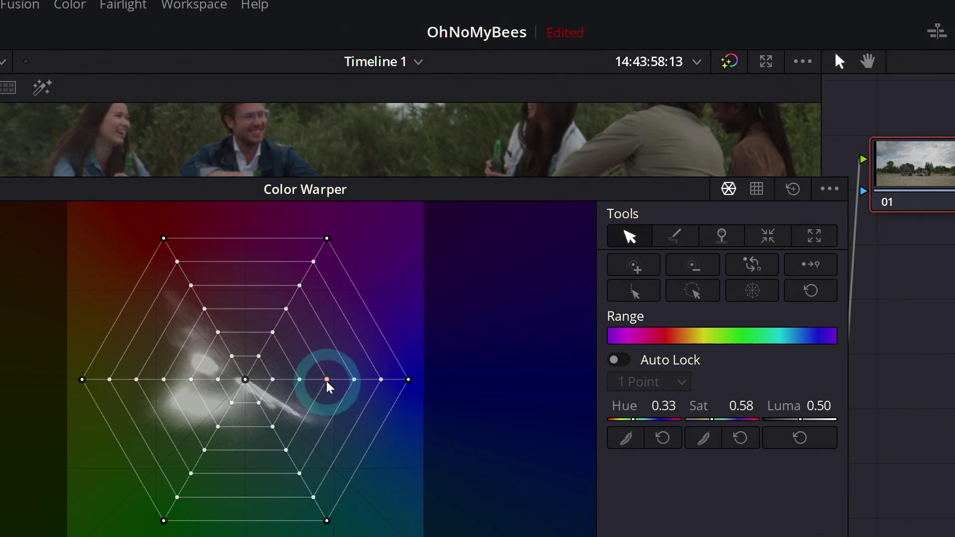
mouse_move(329, 379)
left_mouse_down()
mouse_move(307, 360)
mouse_move(324, 387)
mouse_move(318, 358)
mouse_move(320, 411)
mouse_move(314, 337)
mouse_move(321, 394)
mouse_move(318, 378)
mouse_move(346, 381)
left_mouse_up()
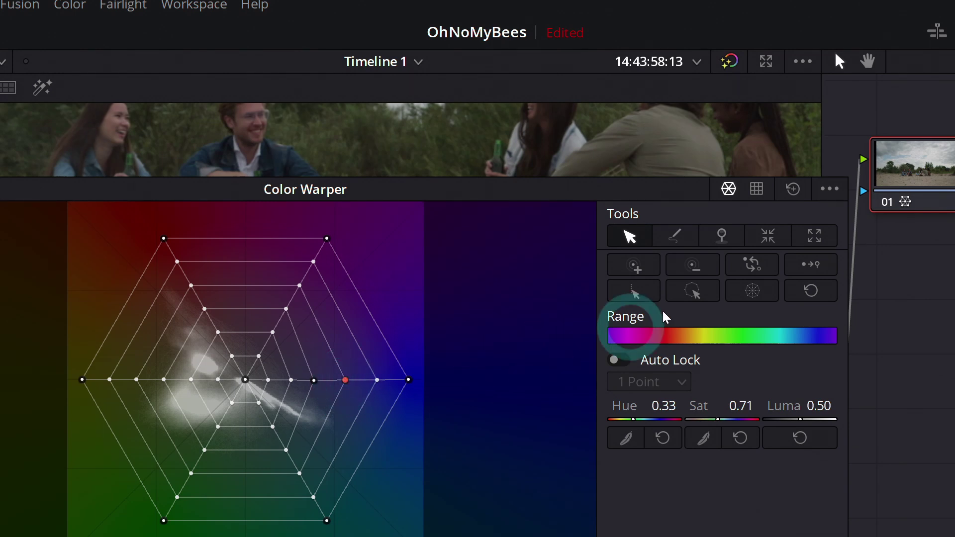
left_click(811, 262)
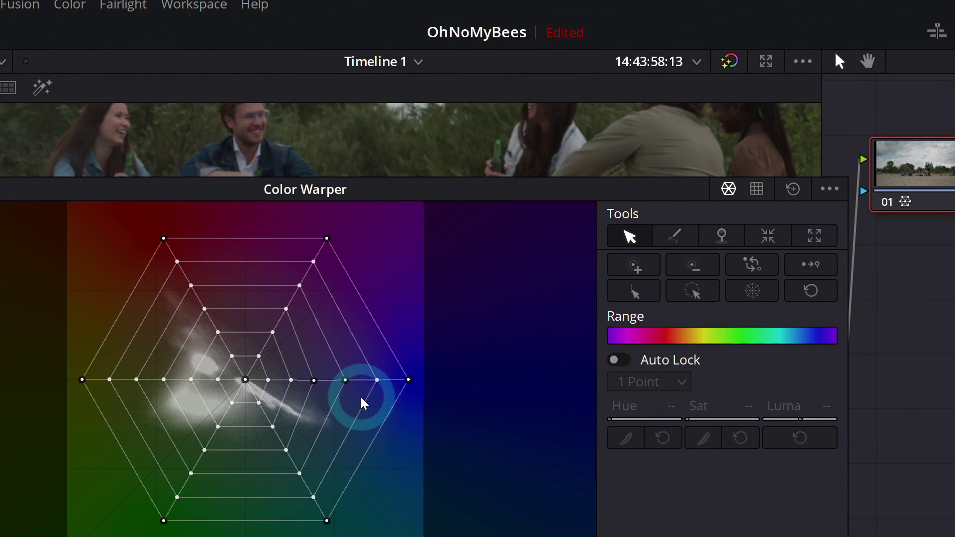
mouse_move(314, 381)
left_mouse_down()
mouse_move(342, 381)
mouse_move(347, 370)
mouse_move(319, 394)
mouse_move(308, 371)
mouse_move(326, 320)
mouse_move(313, 394)
mouse_move(325, 335)
mouse_move(315, 387)
mouse_move(298, 374)
mouse_move(337, 377)
mouse_move(307, 379)
left_mouse_up()
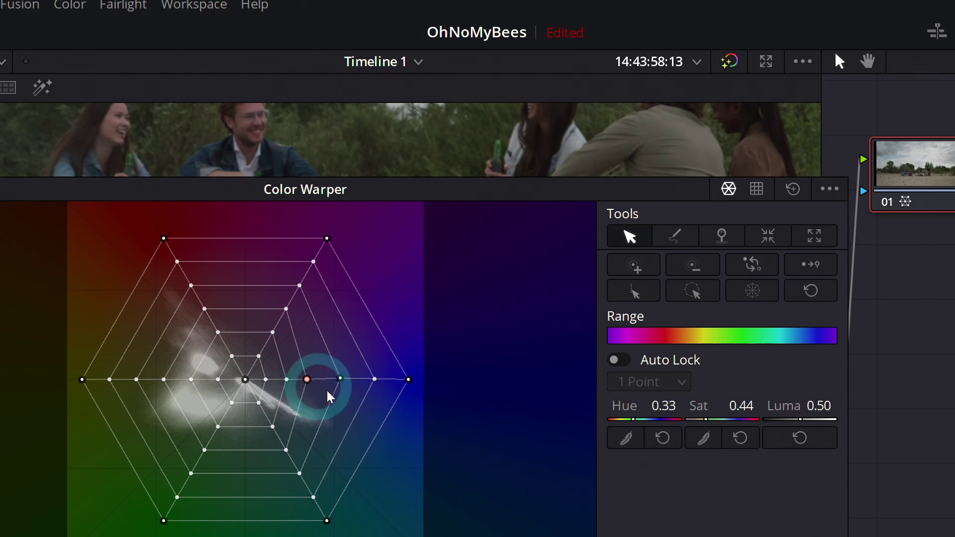
left_click(774, 254)
Pin two outer points on the blue spoke and two points on the neighbouring purple spoke of the web
left_click(722, 236)
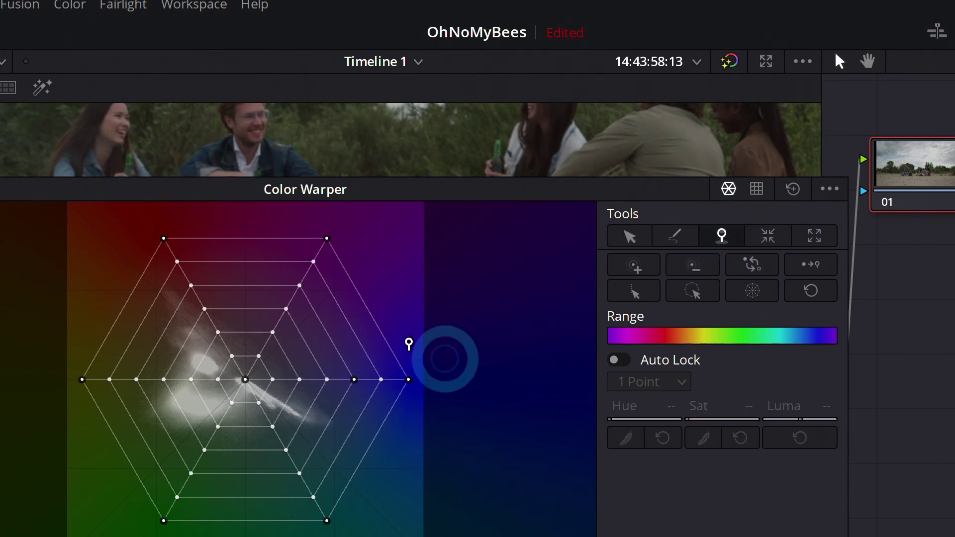
left_click(300, 286)
left_click(273, 332)
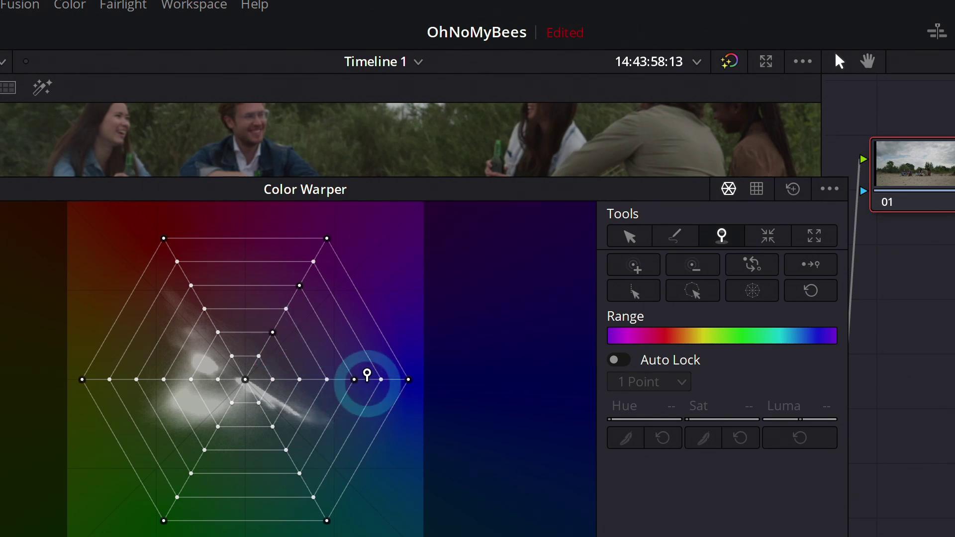
left_click(381, 380)
Try moving the unpinned blue-spoke points toward purple to test how the pins hold the web
left_click(630, 236)
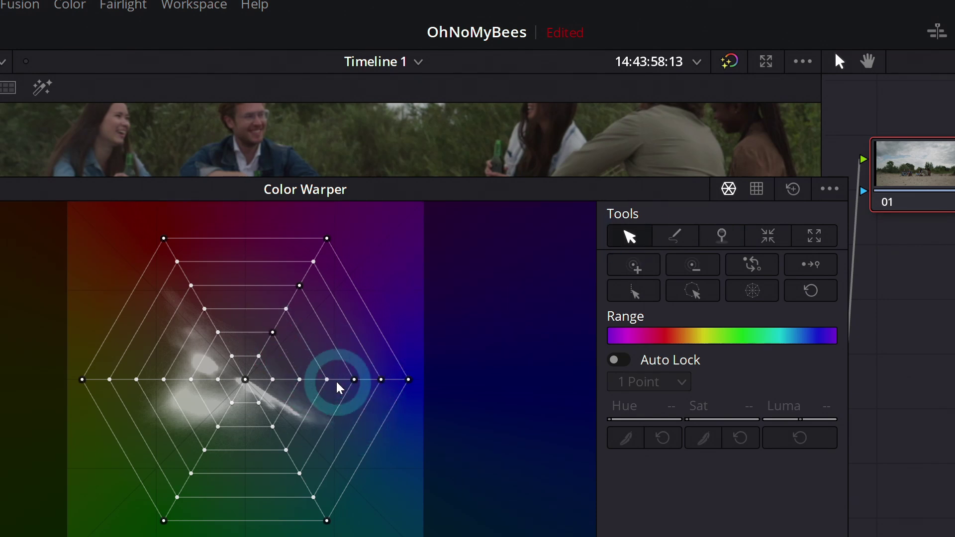
left_click(337, 385)
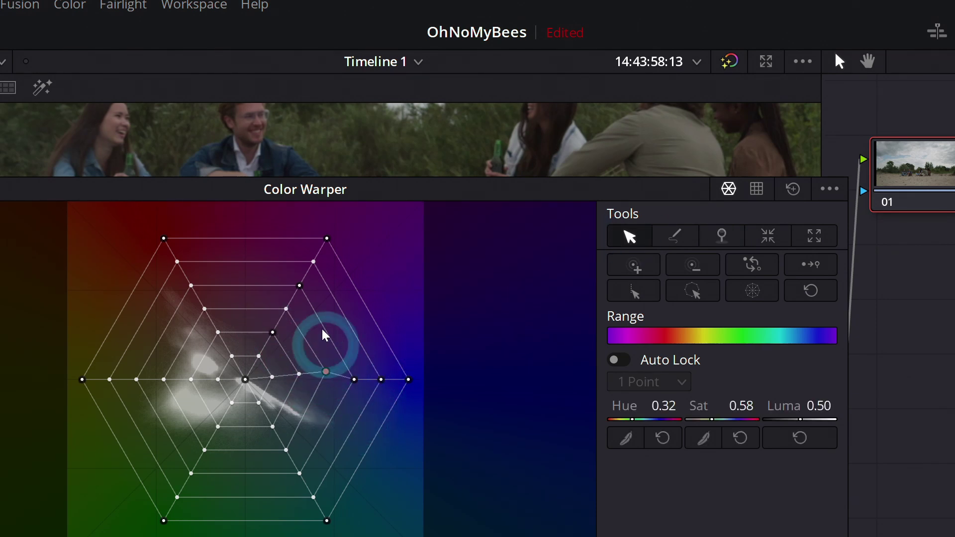
left_click_drag(295, 368, 316, 324)
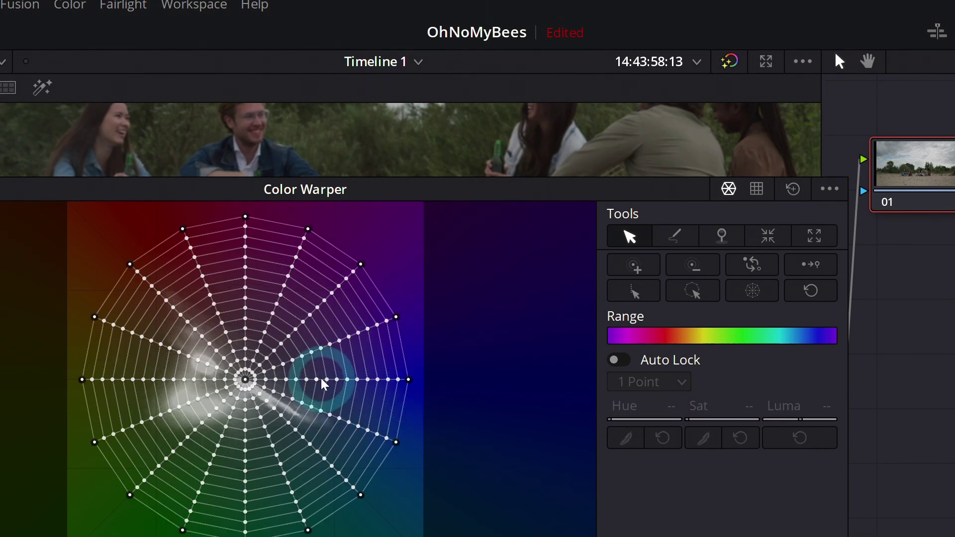
On the 16-spoke web, select a blue point's whole spoke, and then the full ring of points at saturation 0.58
left_click(317, 379)
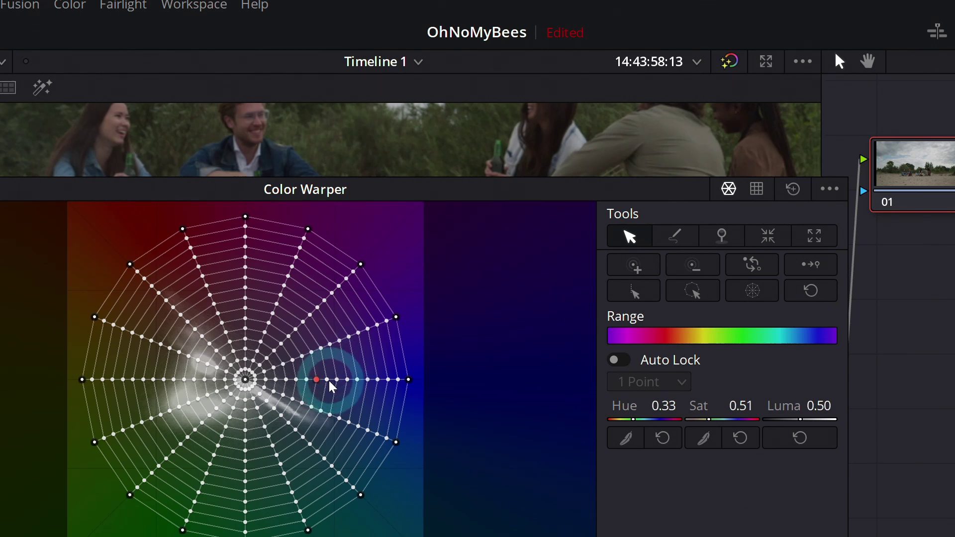
left_click(633, 292)
left_click(327, 380)
left_click(692, 291)
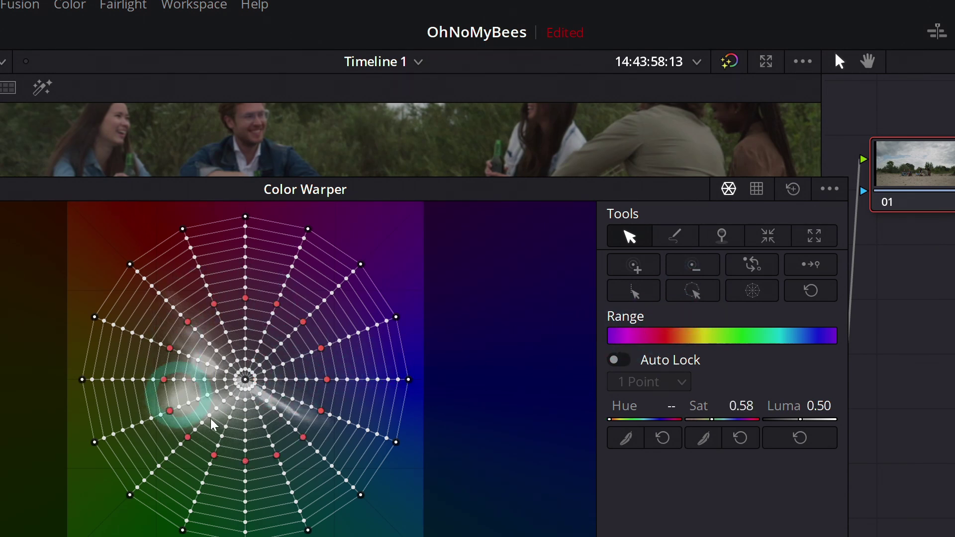
Select the point at hue 0.27 and saturation 0.65, grow the selection around it, and shrink it by one level
left_click(330, 345)
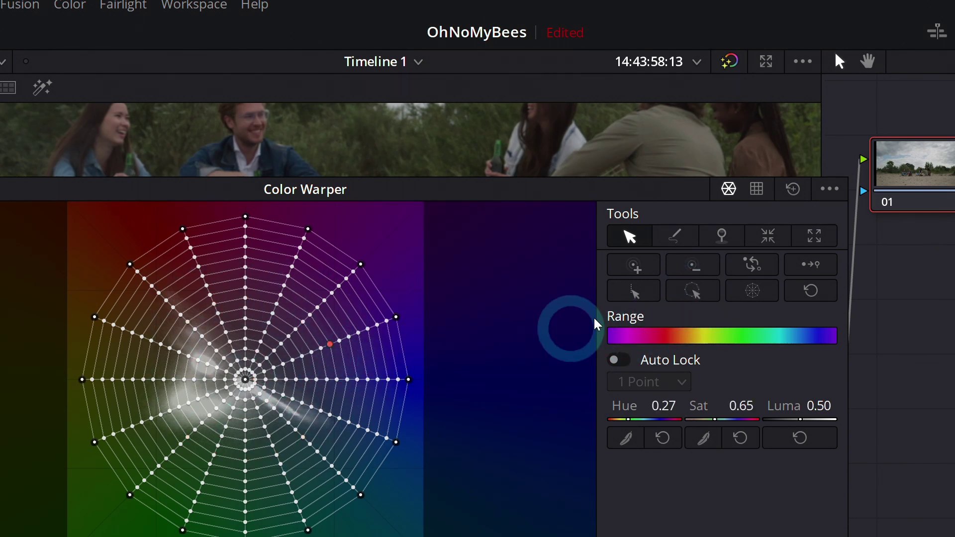
left_click(649, 270)
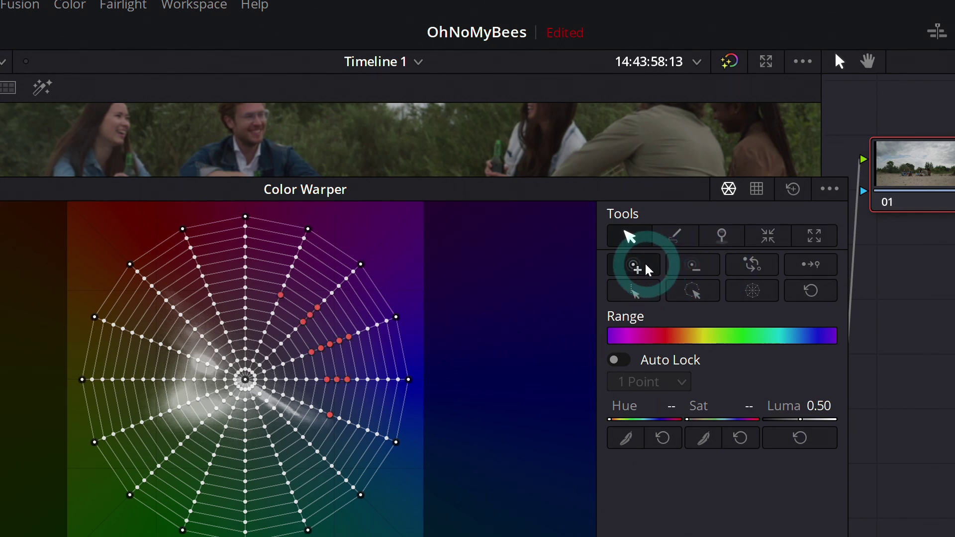
left_click(693, 269)
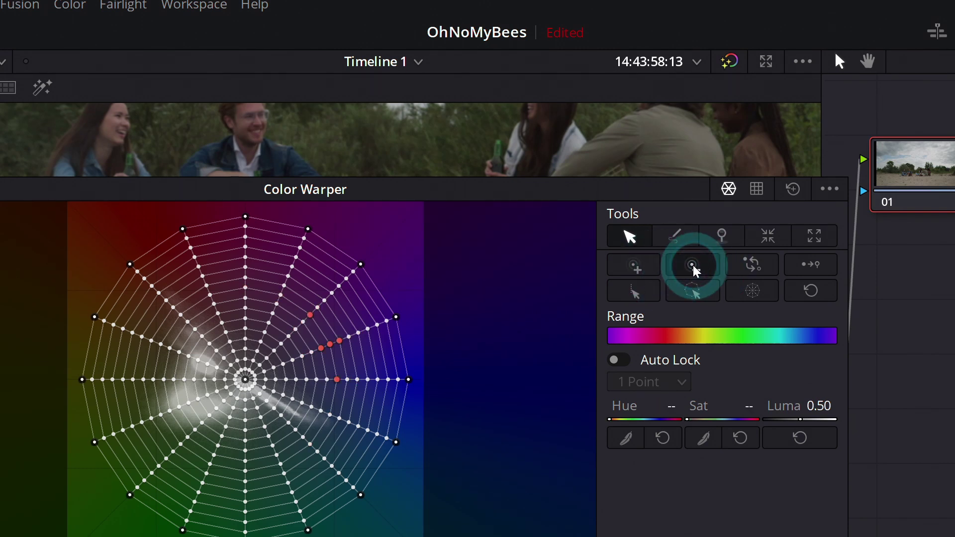
Invert the point selection and invert it back
left_click(752, 269)
left_click(752, 269)
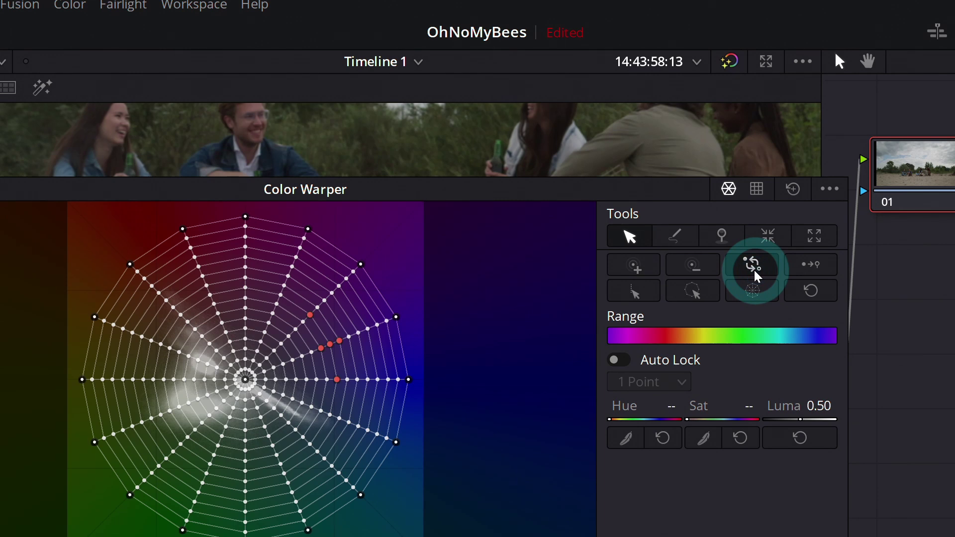
Paint a selection across the points on the blue-purple spokes of the web
left_click_drag(426, 363, 339, 395)
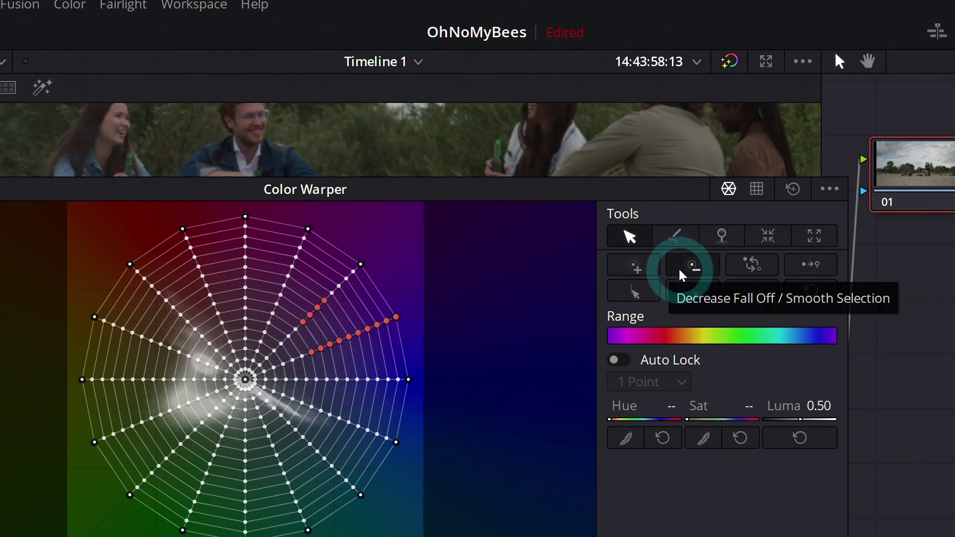
left_click(675, 235)
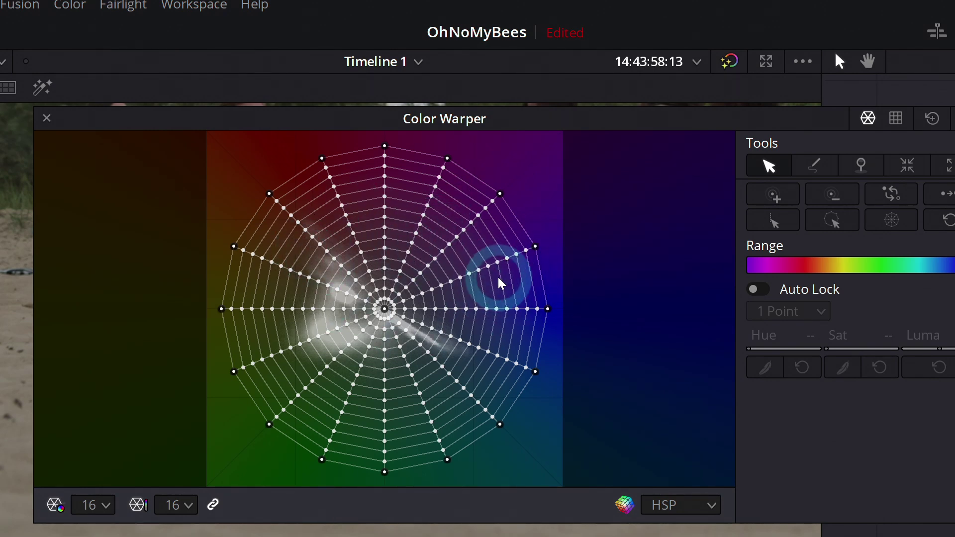
Switch to the chroma-luma grids and try shifting a neutral point on the green-magenta grid toward green and back toward magenta
left_click(894, 125)
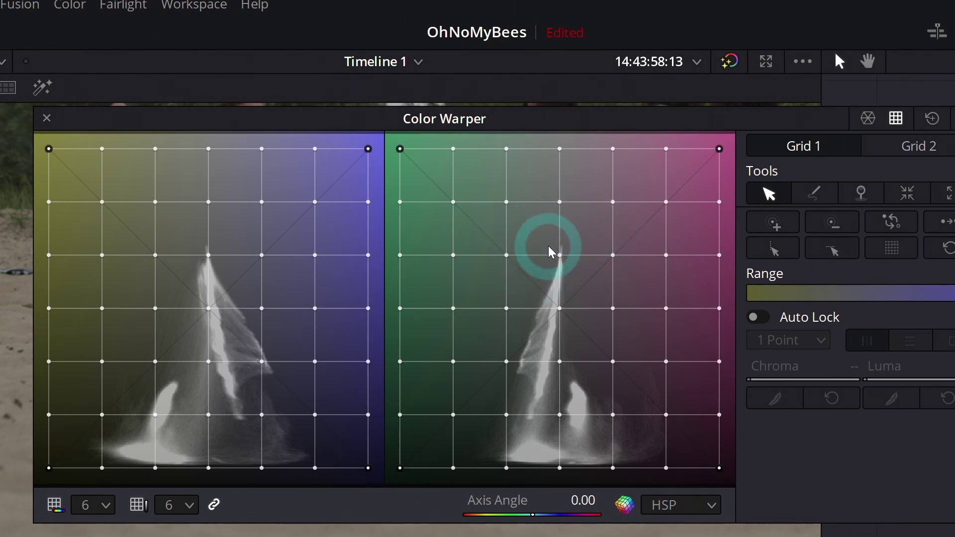
left_click(561, 256)
mouse_move(566, 258)
left_mouse_down()
mouse_move(611, 253)
mouse_move(519, 255)
mouse_move(549, 255)
left_mouse_up()
left_click_drag(584, 119, 650, 329)
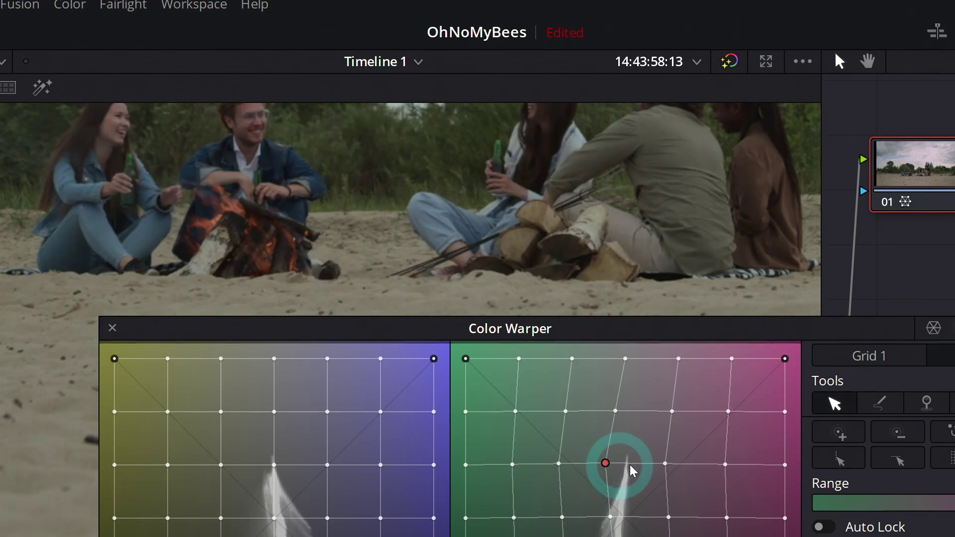
left_click_drag(628, 466, 646, 474)
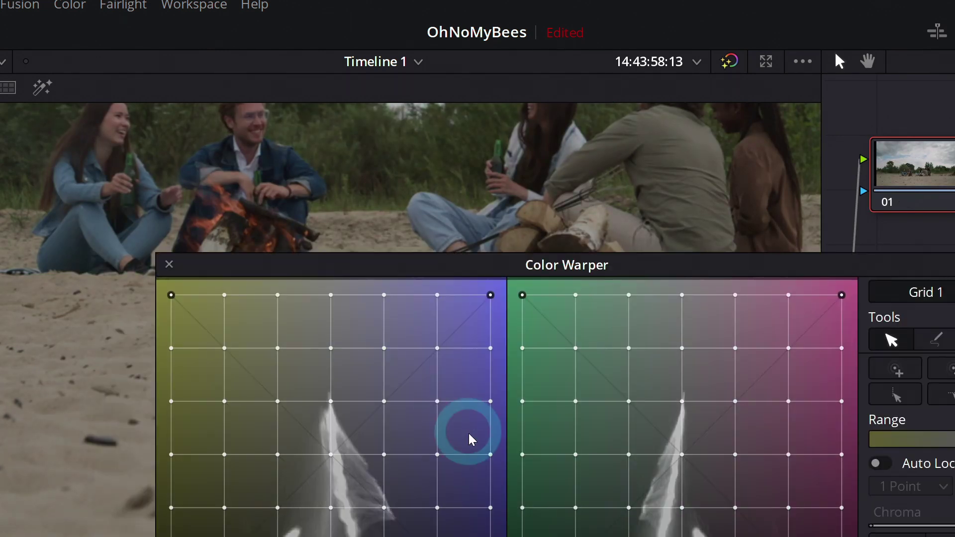
Try moving a bright blue point on the yellow-blue grid, undo it, and pull the point inward and darker
mouse_move(437, 348)
left_mouse_down()
mouse_move(423, 339)
mouse_move(435, 349)
left_mouse_up()
key("ctrl+z")
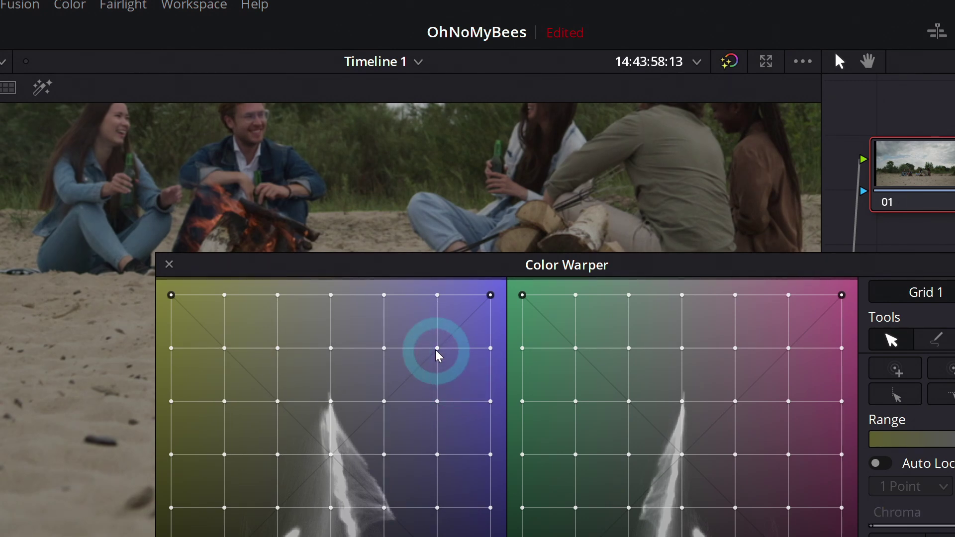
left_click_drag(437, 348, 418, 363)
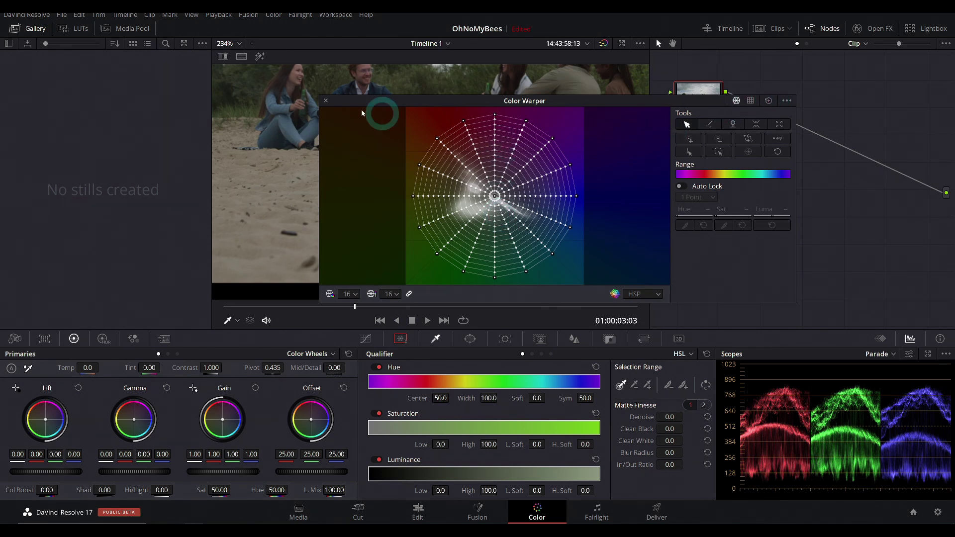
Close the floating Color Warper and set the primaries to lift -0.03, gamma 0.05, gain 1.09 and saturation 59.20
left_click(326, 100)
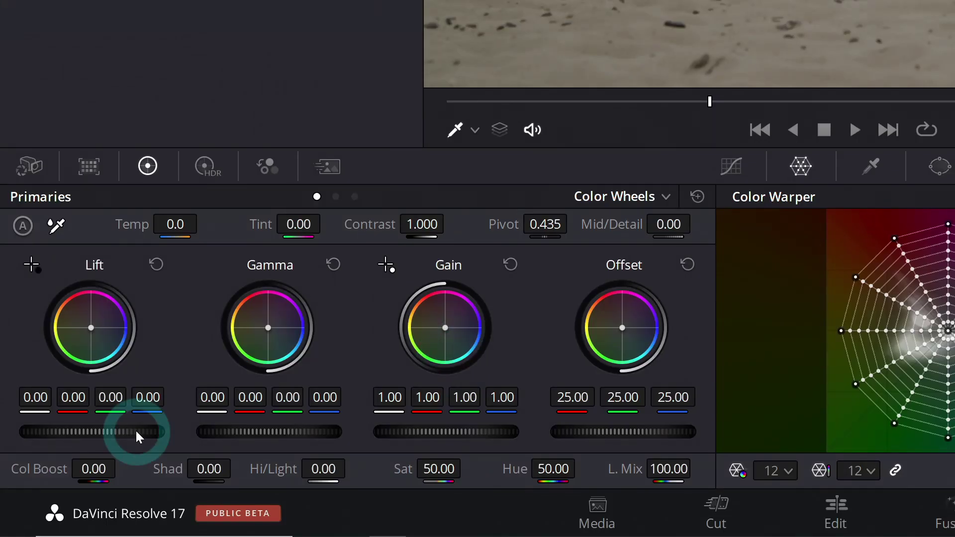
left_click_drag(70, 471, 68, 472)
left_click_drag(136, 432, 134, 432)
left_click_drag(466, 428, 532, 427)
left_click_drag(441, 470, 479, 469)
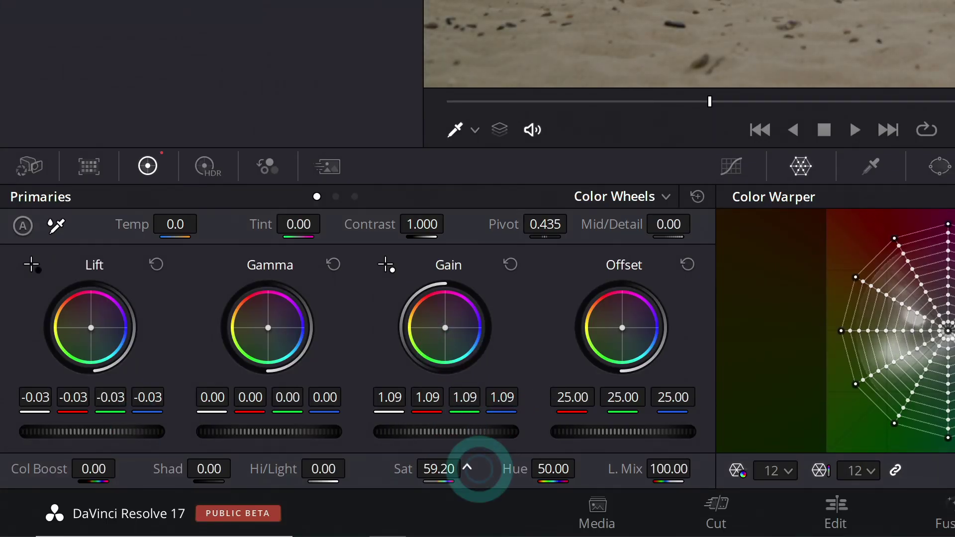
left_click_drag(308, 431, 346, 465)
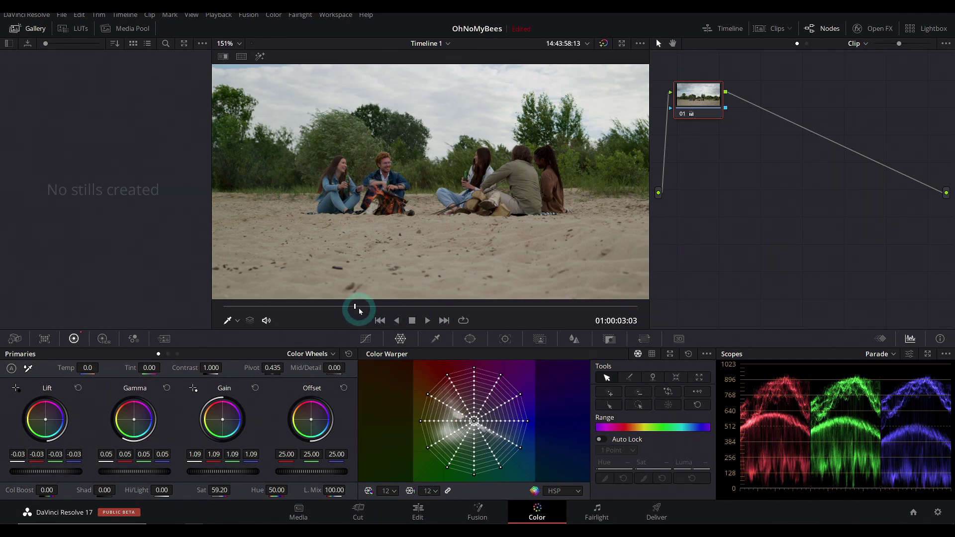
Go to frame 01:00:04:17 and add a highlight and a shadow control point to the custom curve
left_click(422, 307)
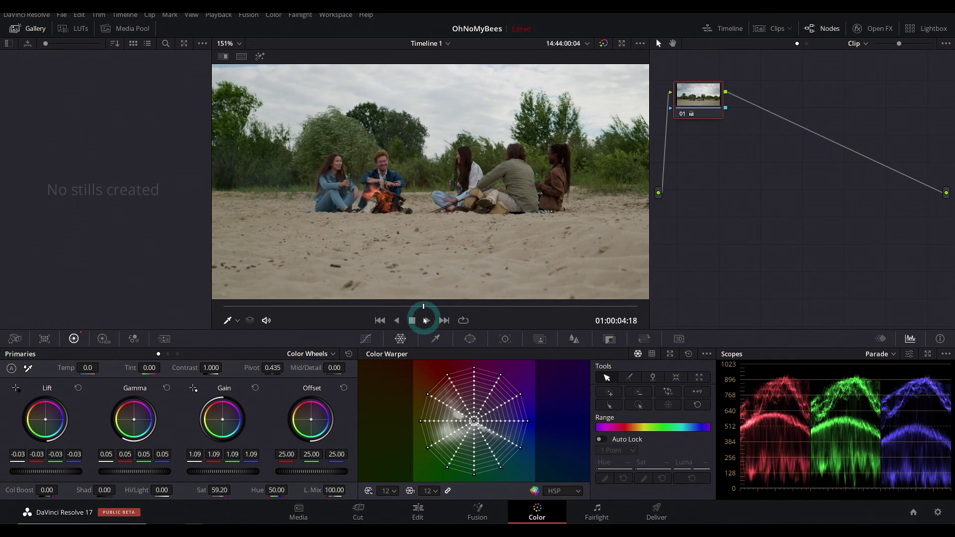
left_click(366, 339)
left_click(500, 411)
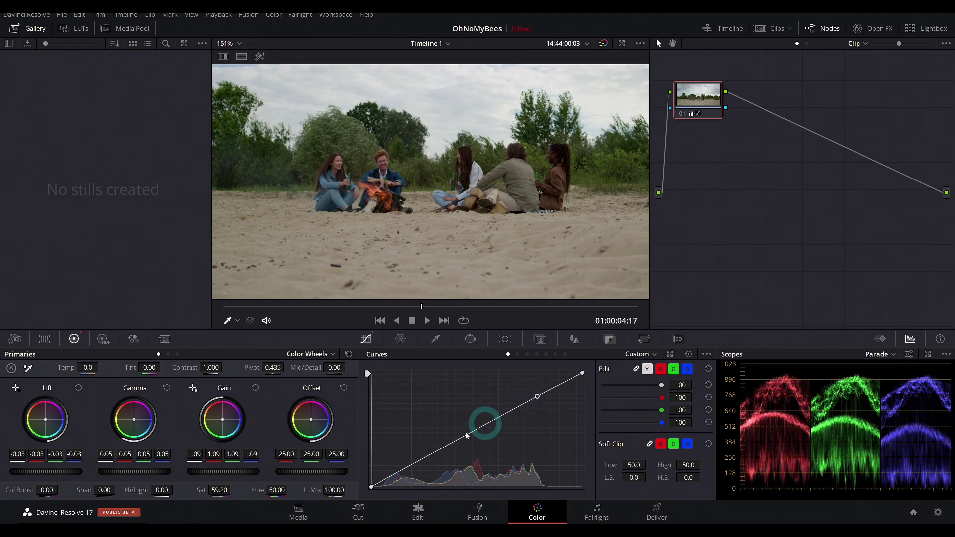
left_click(402, 475)
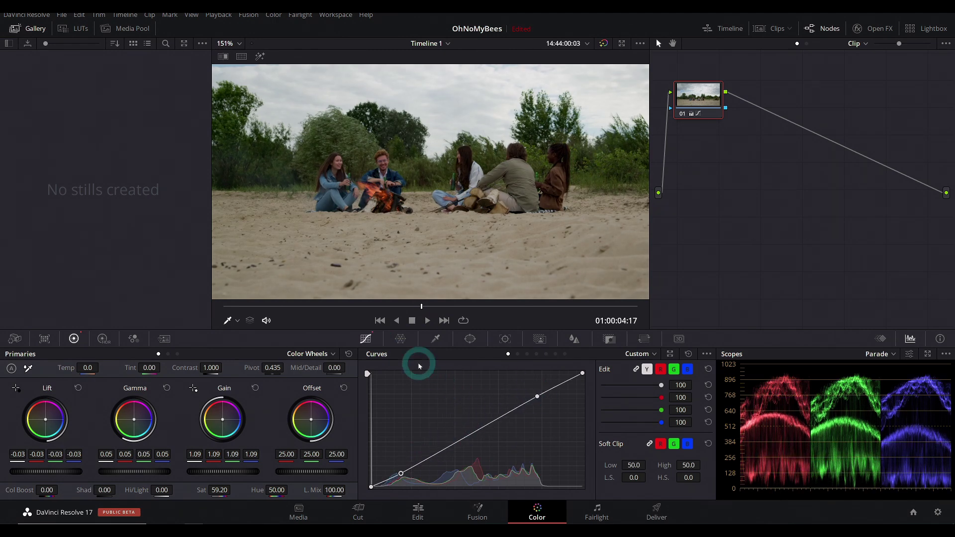
Return to the Color Warper, add node 02 after the graded node, and select the new node
left_click(400, 339)
left_click(704, 106)
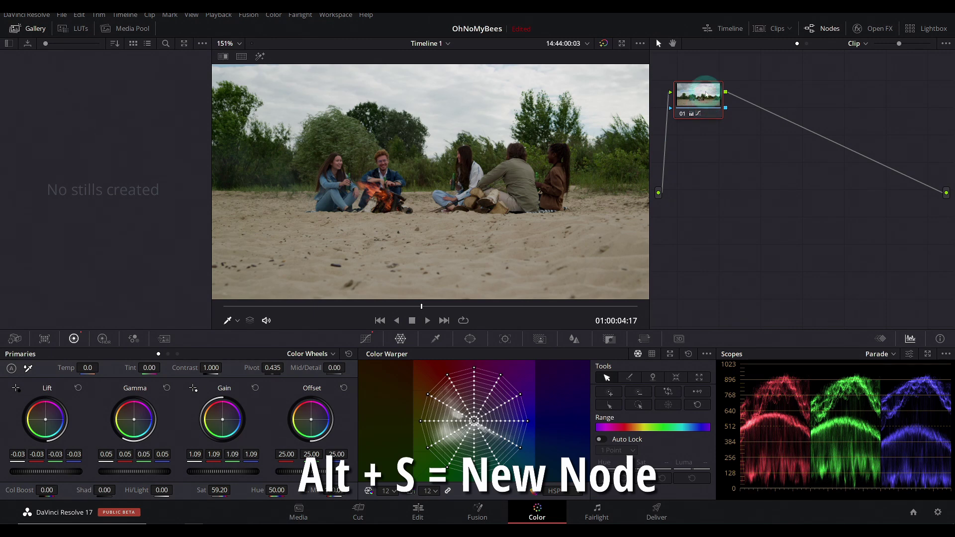
key("alt+s")
left_click(761, 103)
left_click(704, 97)
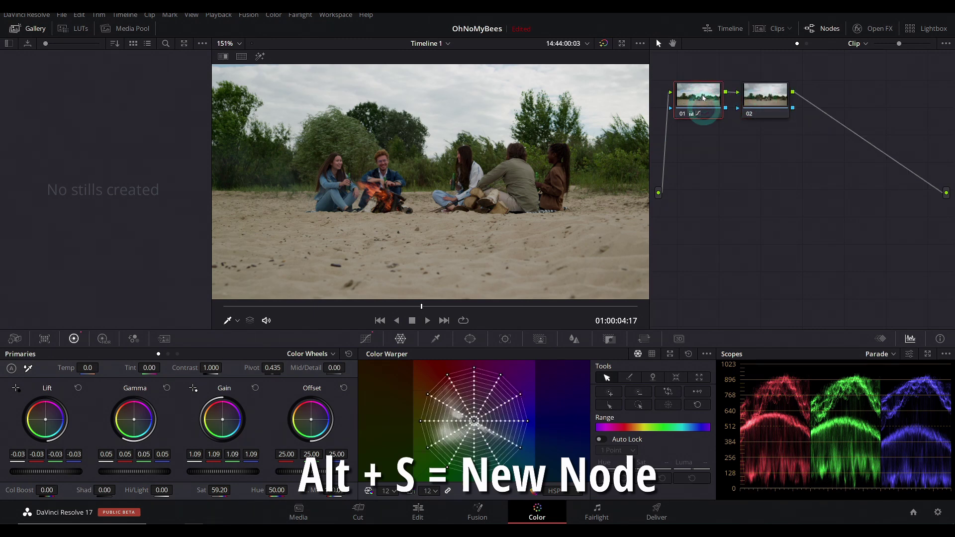
left_click_drag(696, 100, 700, 97)
left_click_drag(765, 94, 767, 98)
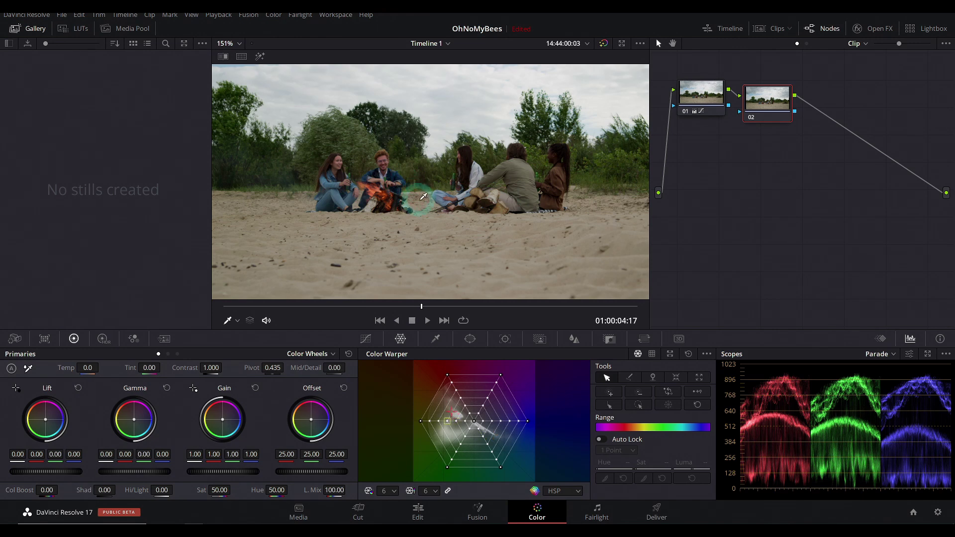
Try recolouring the bushes on the 6-spoke web by moving their point to hue 0.92 and saturation 0.95, and reset the Color Warper
scroll(575, 193, "up", 3)
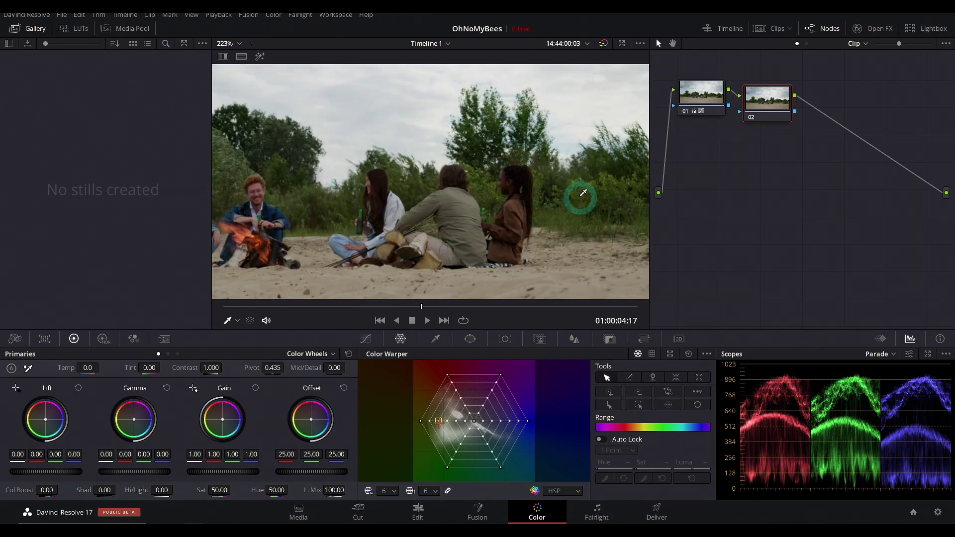
scroll(584, 193, "right", 2)
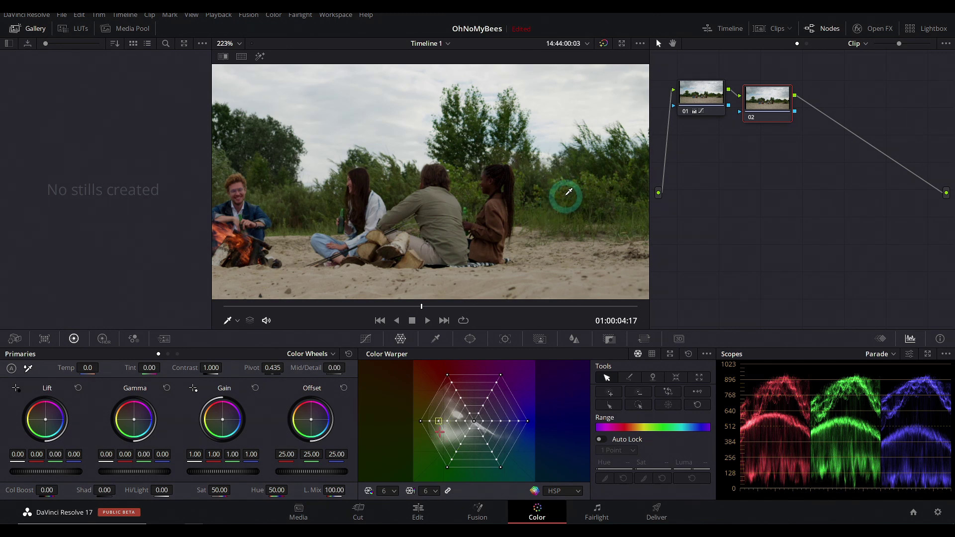
left_click_drag(568, 192, 536, 149)
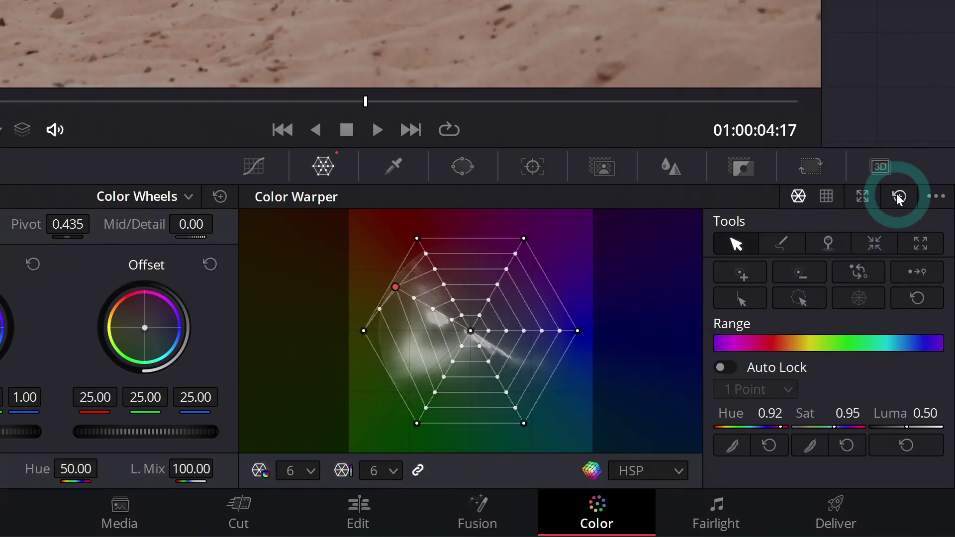
left_click(899, 196)
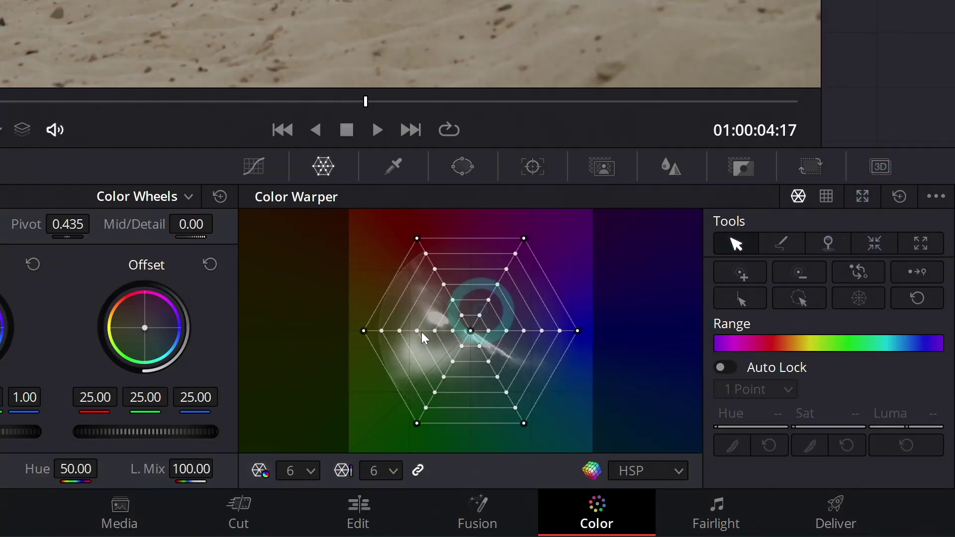
Set the web resolution to 12 and shift the bushes' point toward orange at hue 0.90 and saturation 0.78
left_click(308, 469)
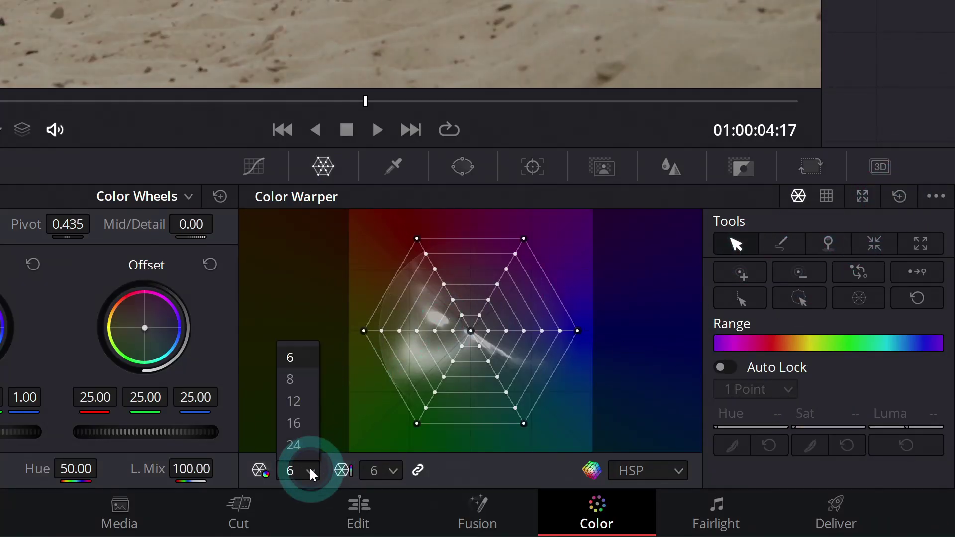
left_click(301, 402)
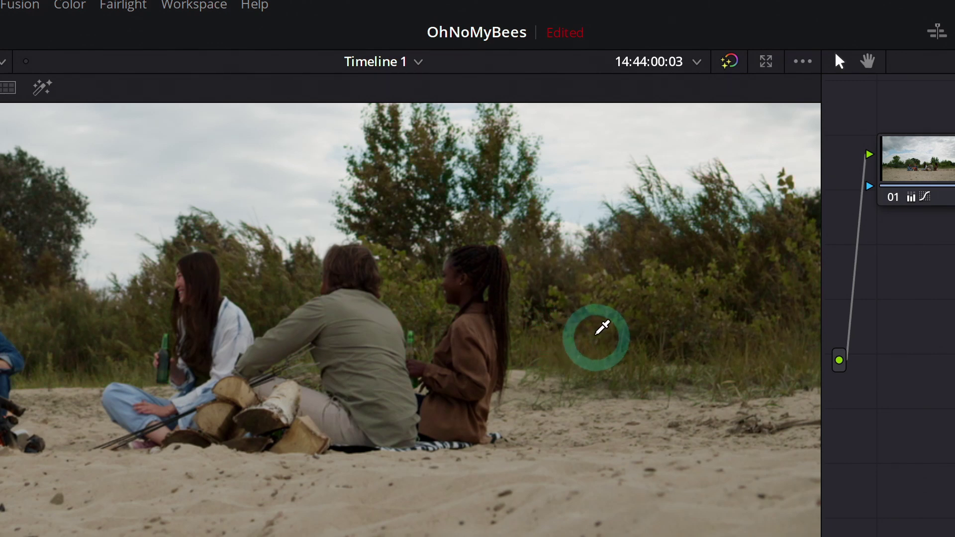
scroll(633, 337, "down", 5)
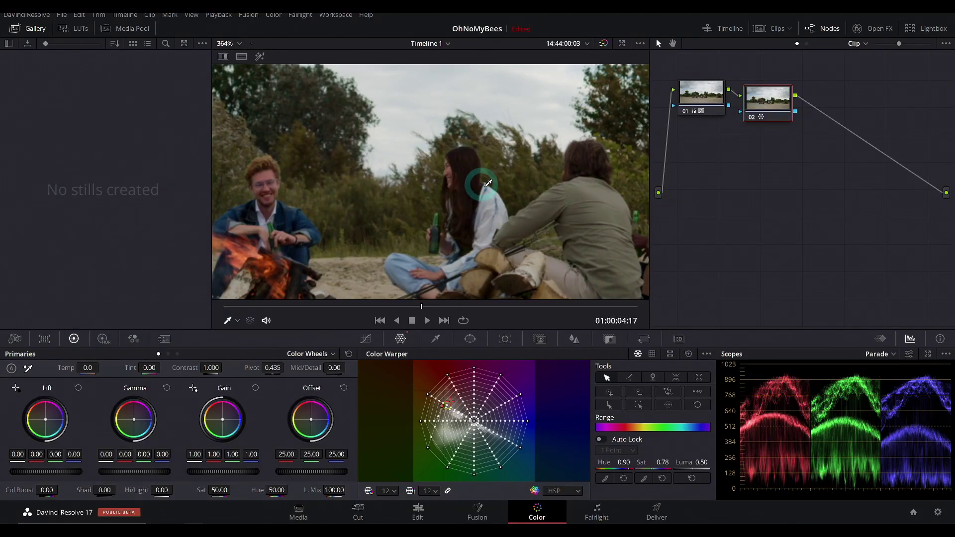
scroll(488, 184, "down", 5)
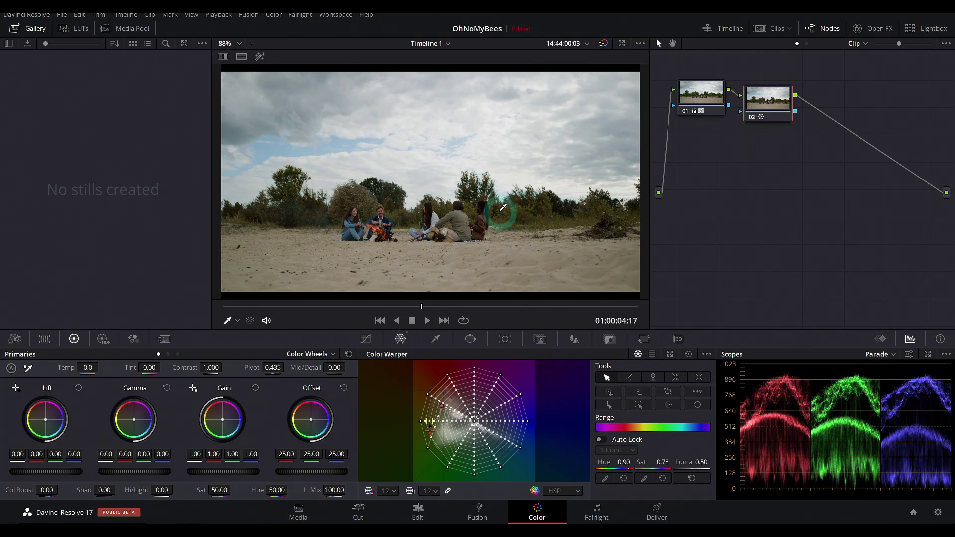
scroll(503, 208, "up", 4)
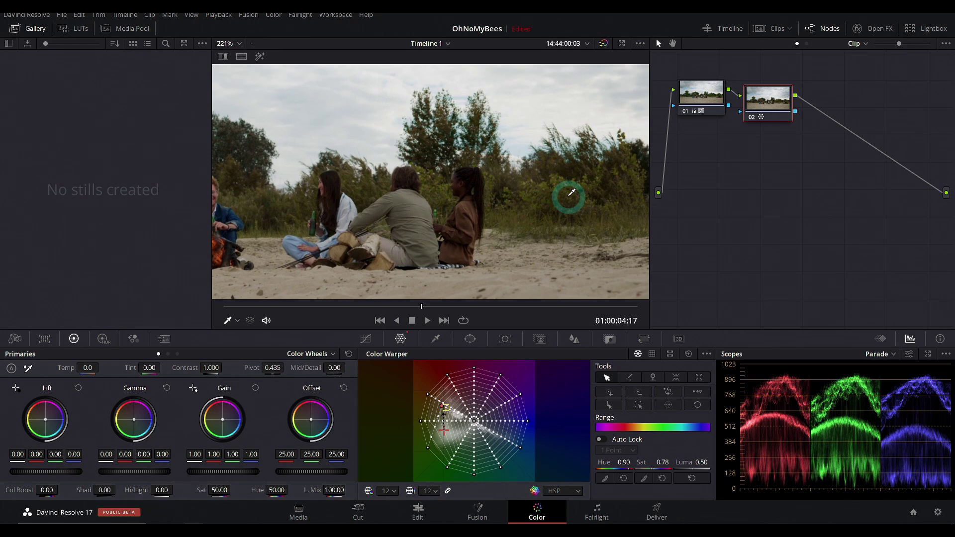
left_click_drag(569, 196, 499, 188)
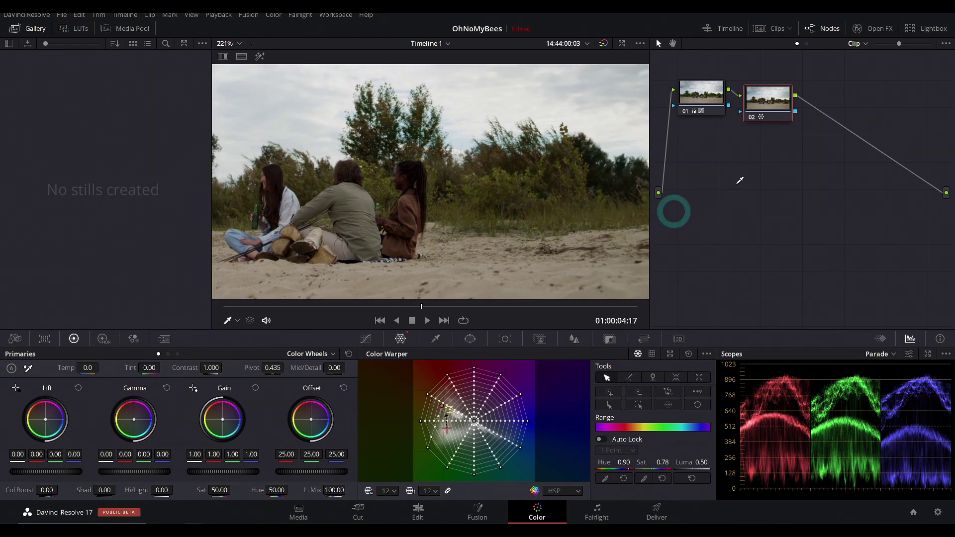
Try recolouring the bushes with curves: Hue Vs Hue rotated 21.60 at input hue 329.13, and Hue Vs Sat at 1.34 for input hue 334.28
left_click(366, 340)
left_click(518, 355)
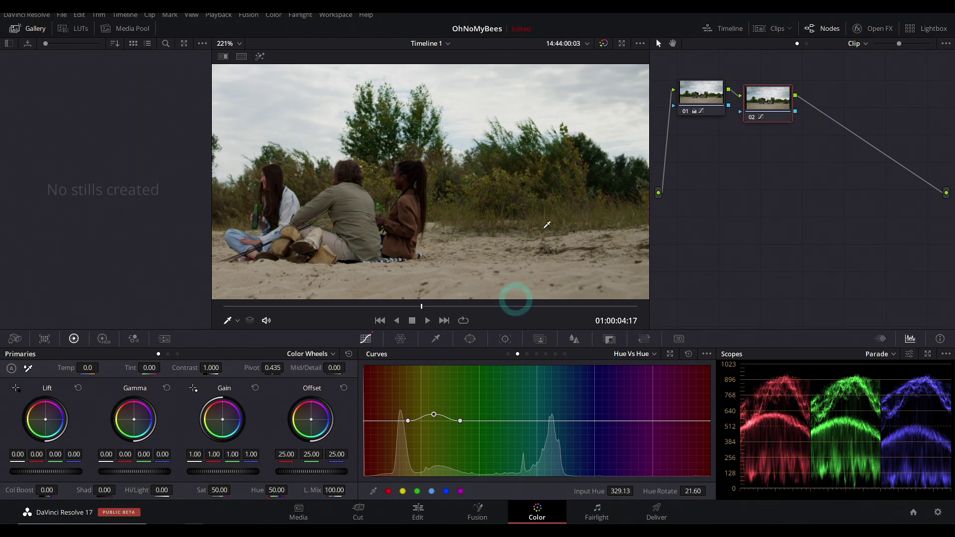
left_click(527, 354)
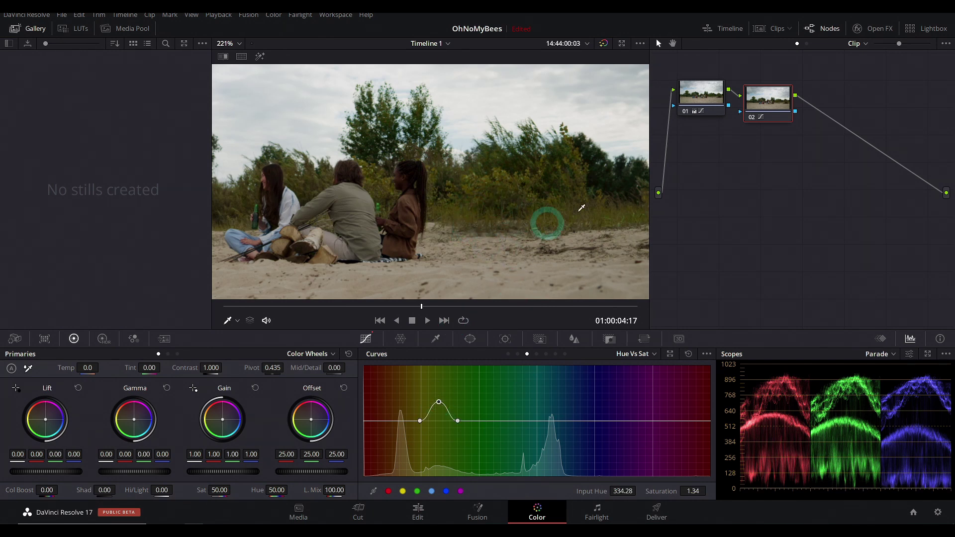
left_click(544, 194)
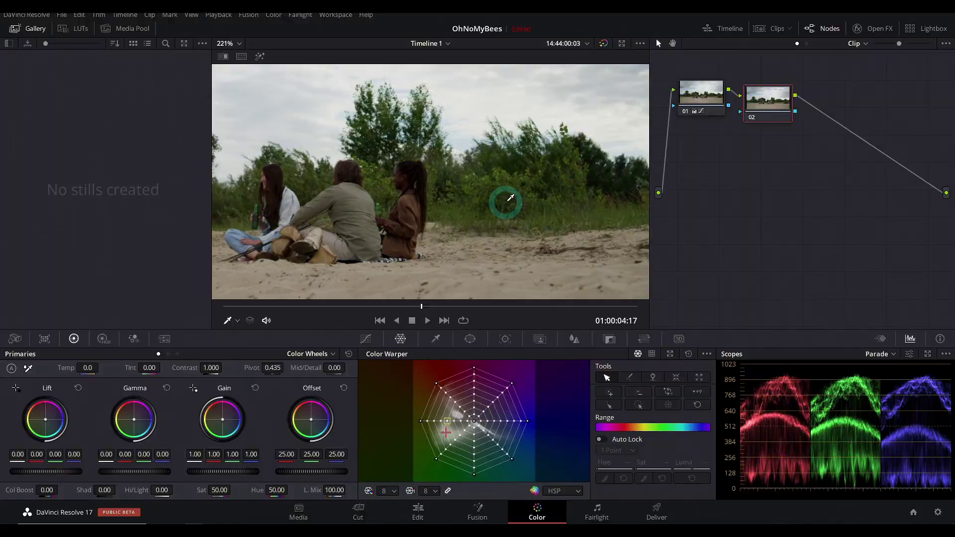